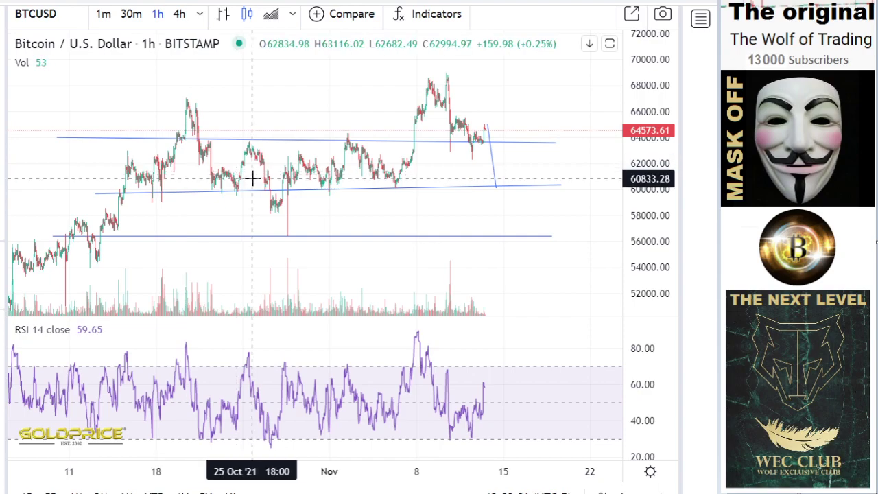
Level the upper resistance line at 63998.39 and adjust the end of the 60,000 support line to about 60,100 on 20 Nov '21.
left_click_drag(556, 144, 564, 144)
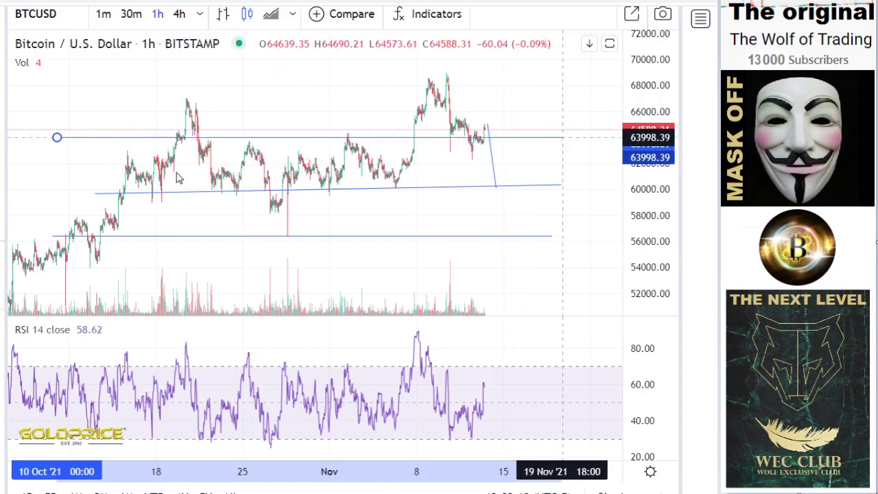
left_click(560, 186)
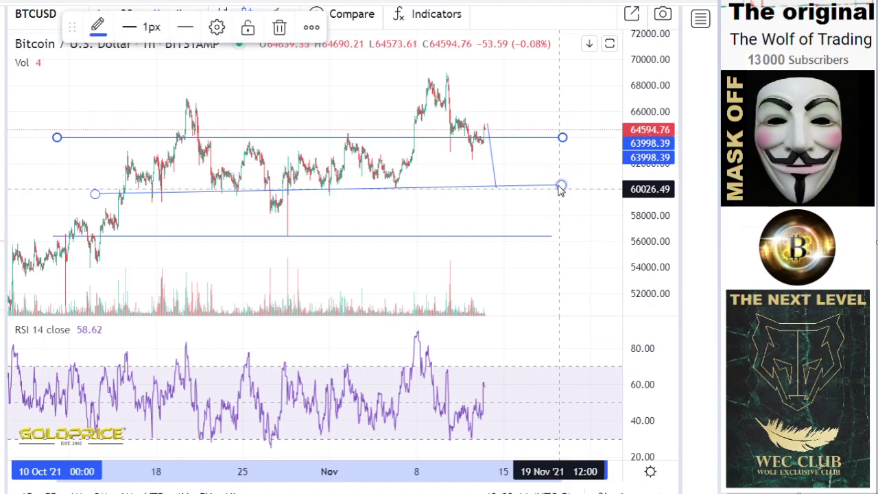
left_click_drag(561, 189, 568, 195)
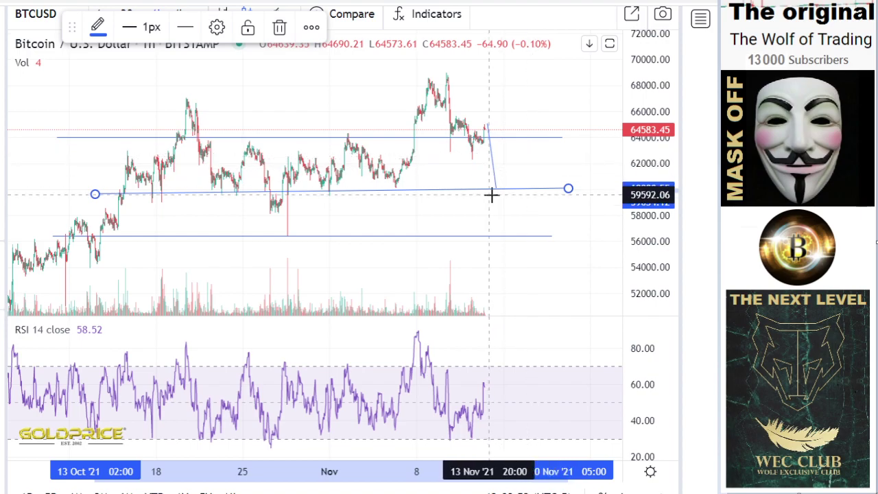
Extend the projected drop line down to 59343.82 and brush a short curved rebound from its lower end toward the 60,000 support line.
left_click_drag(497, 190, 500, 204)
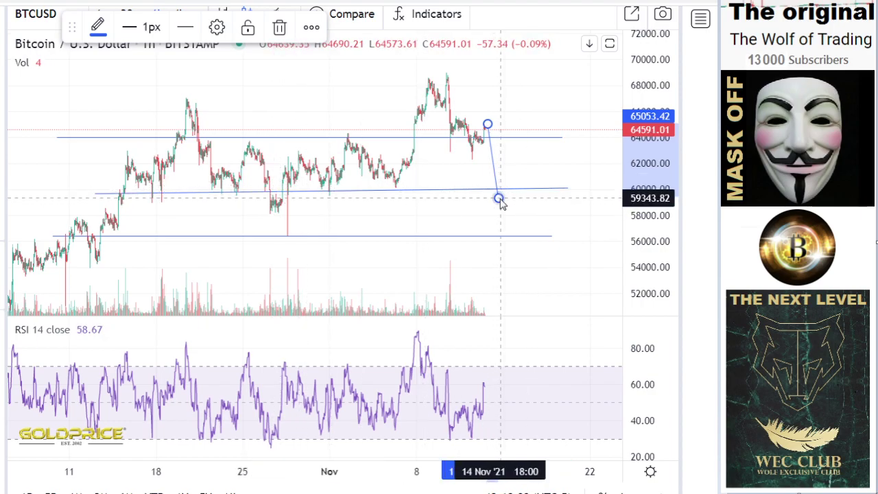
left_click(2, 47)
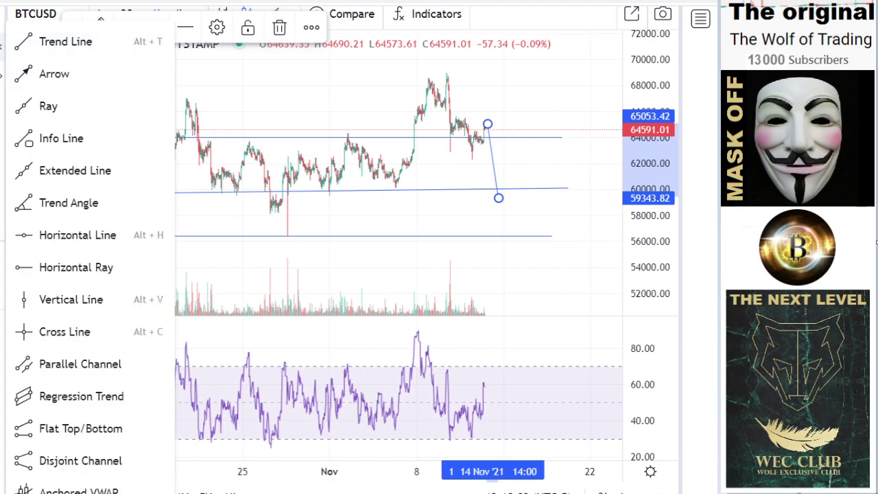
left_click(2, 107)
left_click(20, 110)
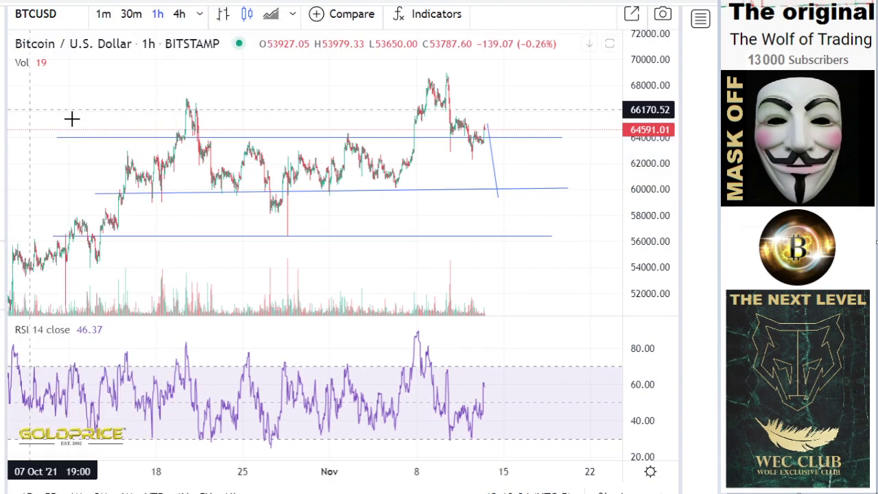
left_click_drag(504, 200, 533, 193)
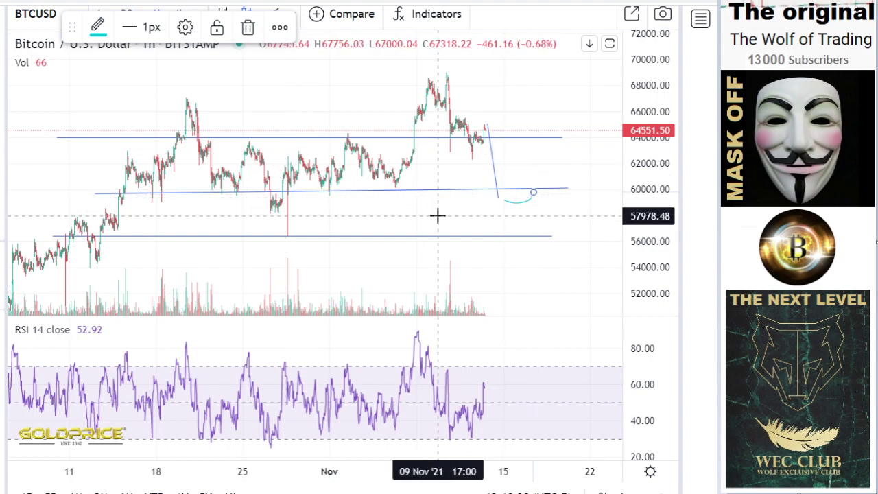
Draw a second projected drop as a trend line from 60088.55 down to 56116.65, starting at the rebound curve's end.
scroll(438, 216, "down", 2)
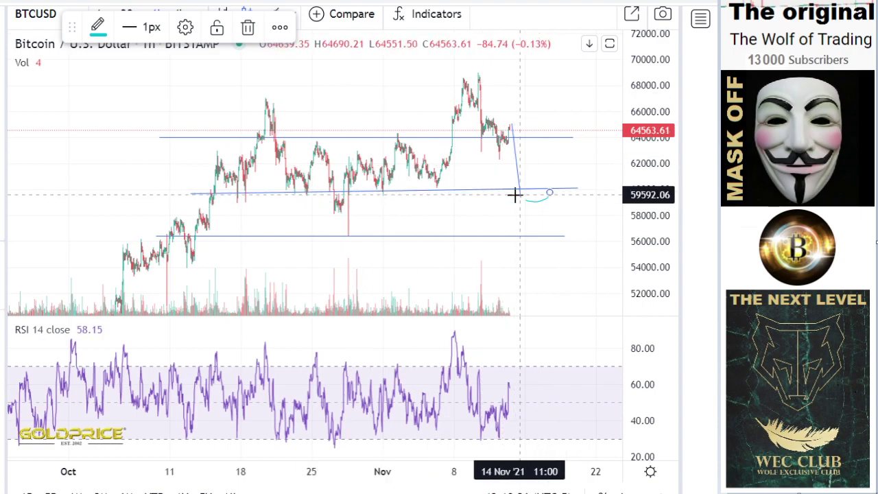
left_click(1, 47)
left_click(15, 47)
left_click(554, 188)
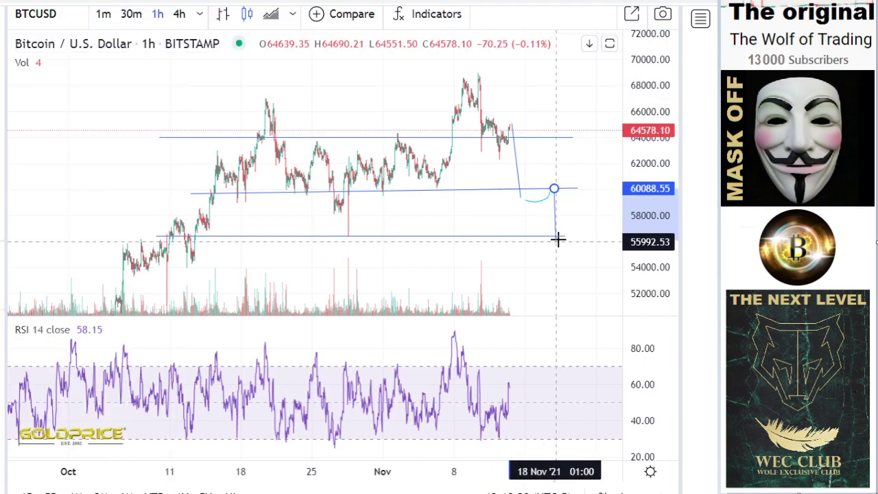
left_click(560, 239)
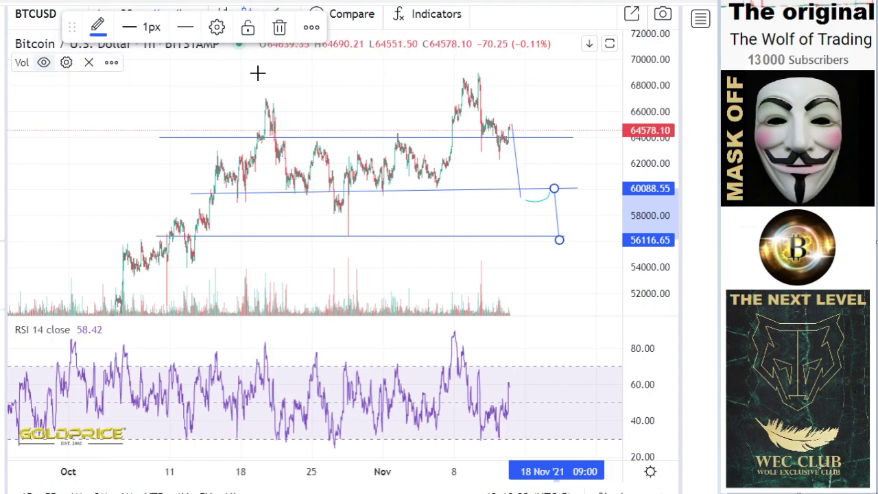
Switch the chart interval to 3 hours.
left_click(229, 57)
left_click(179, 14)
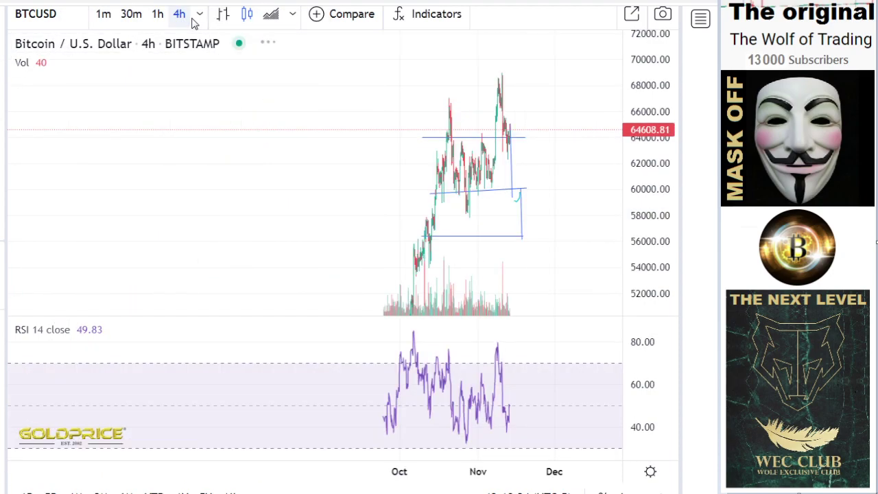
left_click(200, 14)
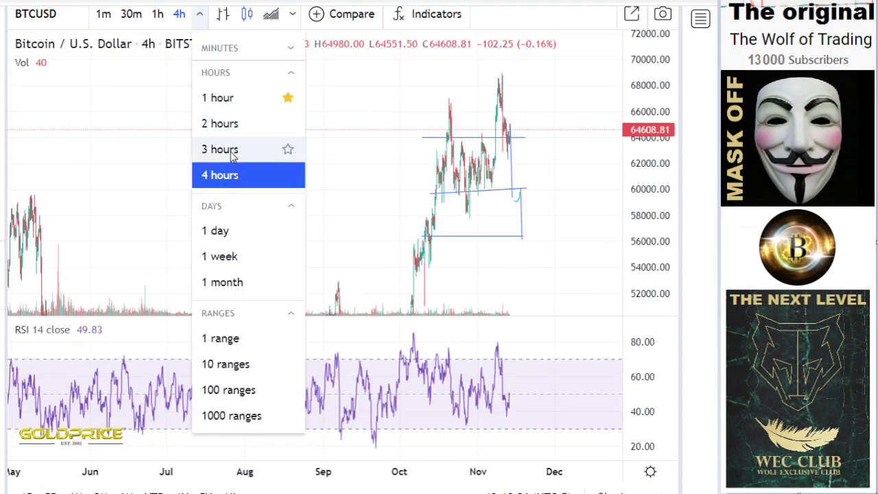
left_click(206, 149)
Extend the start of the lowest support line back to 2 Oct '21 at 56593.92.
left_click_drag(646, 170, 630, 276)
scroll(523, 250, "up", 5)
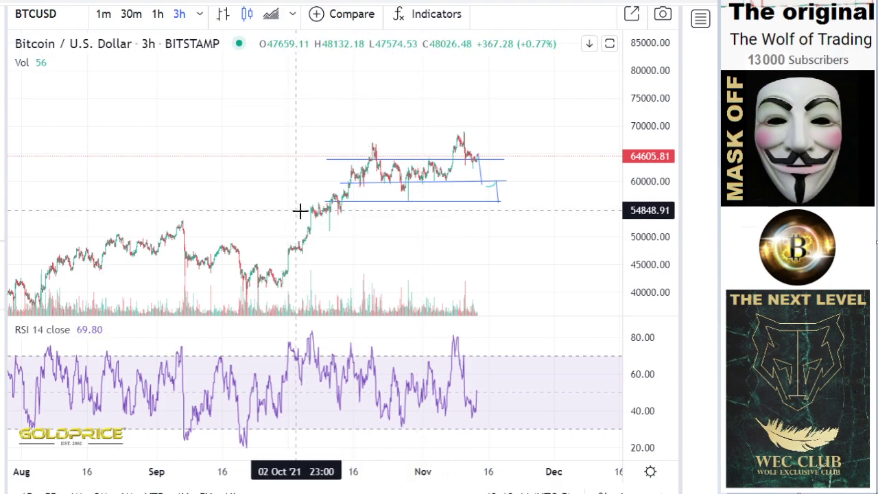
left_click_drag(324, 200, 294, 200)
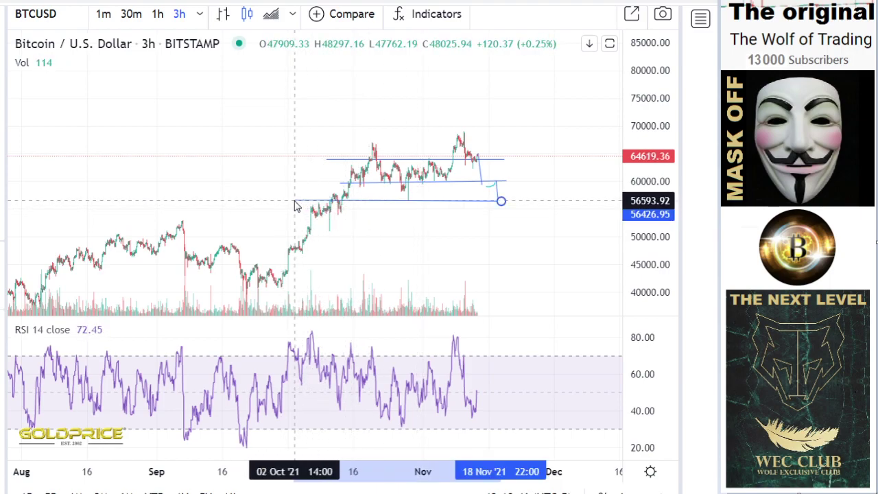
Brush a steep downward curve from just below the lowest support line to about 39,300.
left_click_drag(648, 251, 648, 295)
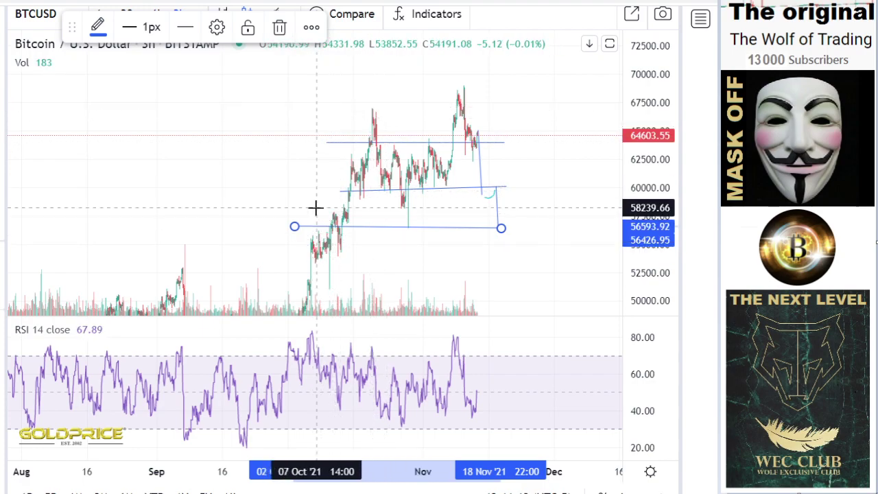
double_click(673, 198)
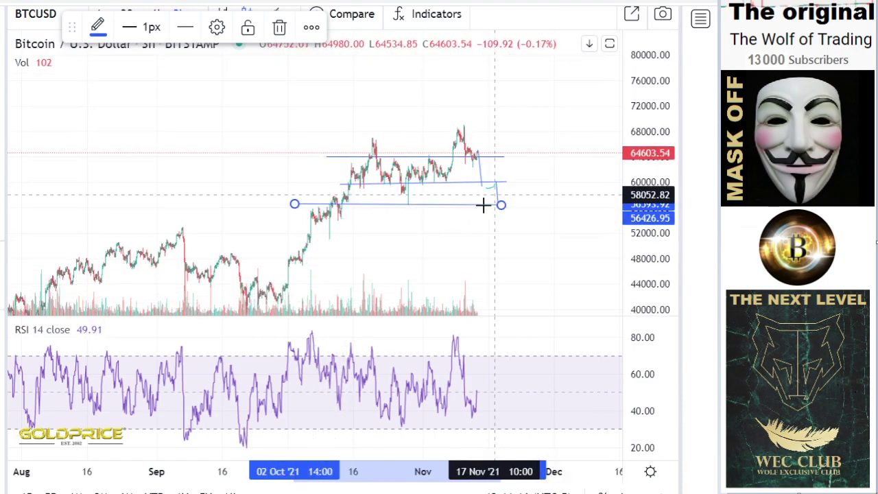
scroll(601, 240, "down", 2)
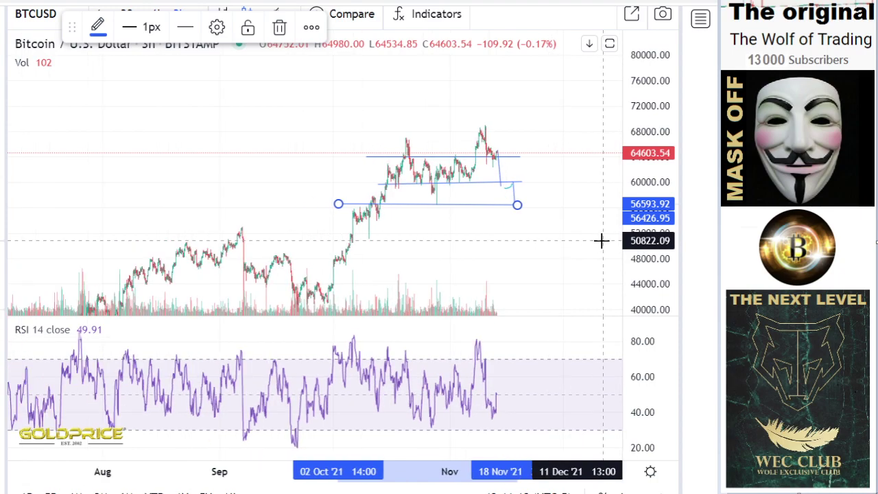
scroll(601, 240, "down", 2)
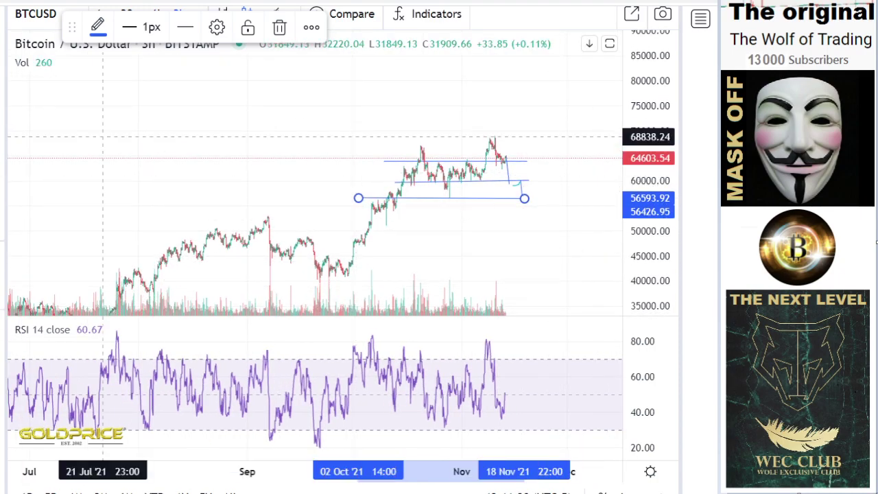
left_click(3, 105)
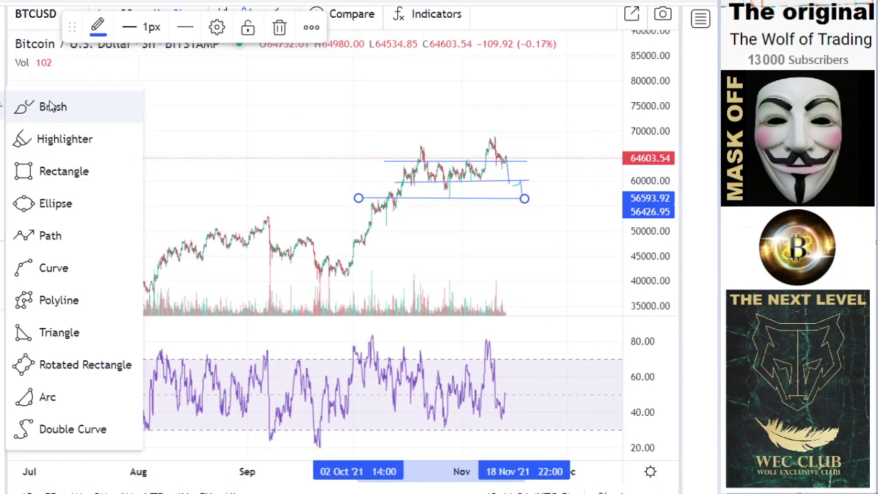
left_click(171, 142)
left_click_drag(527, 204, 538, 280)
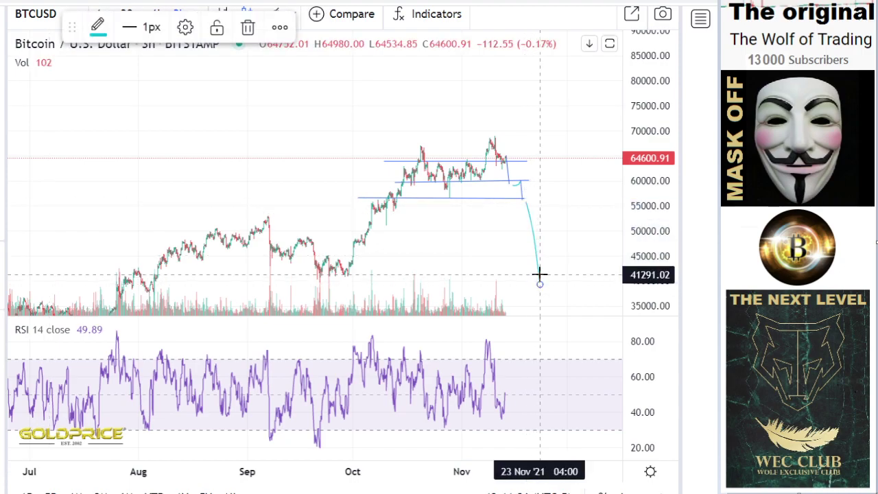
Enlarge the price pane by reducing the height of the RSI pane.
scroll(540, 275, "up", 3)
left_click(3, 19)
left_click(13, 19)
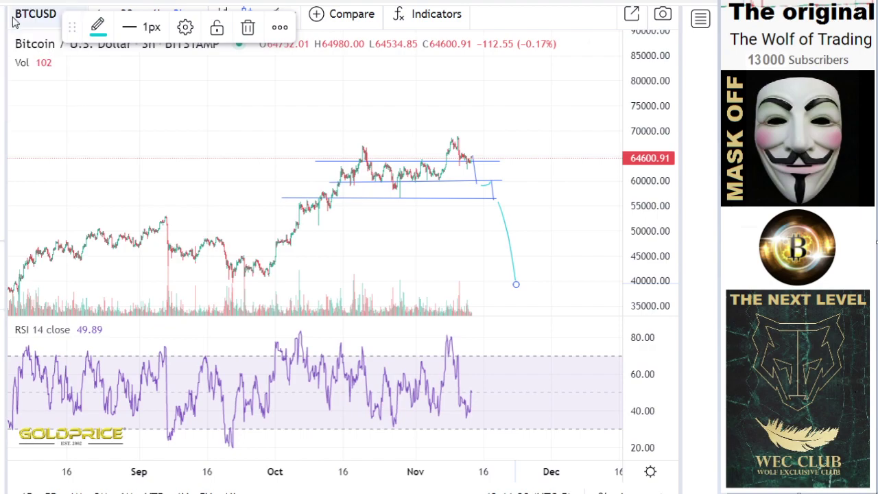
left_click_drag(349, 214, 343, 160)
scroll(375, 283, "down", 1)
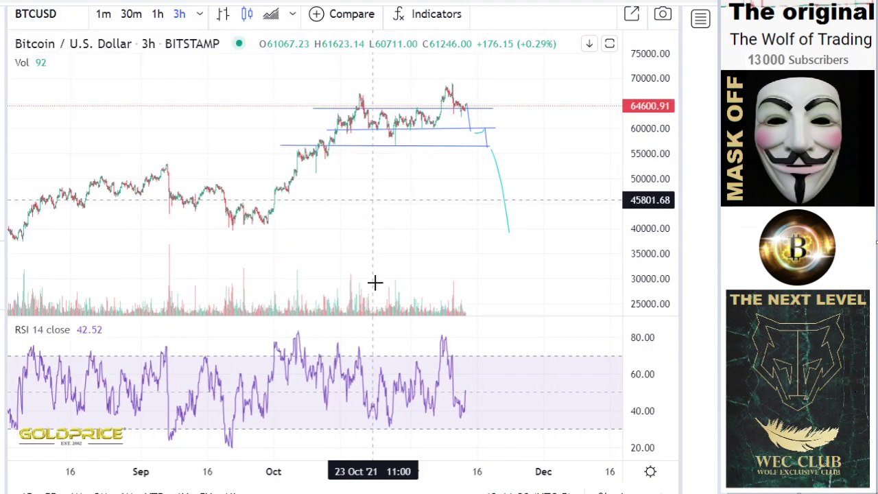
scroll(376, 288, "down", 2)
left_click_drag(385, 317, 392, 343)
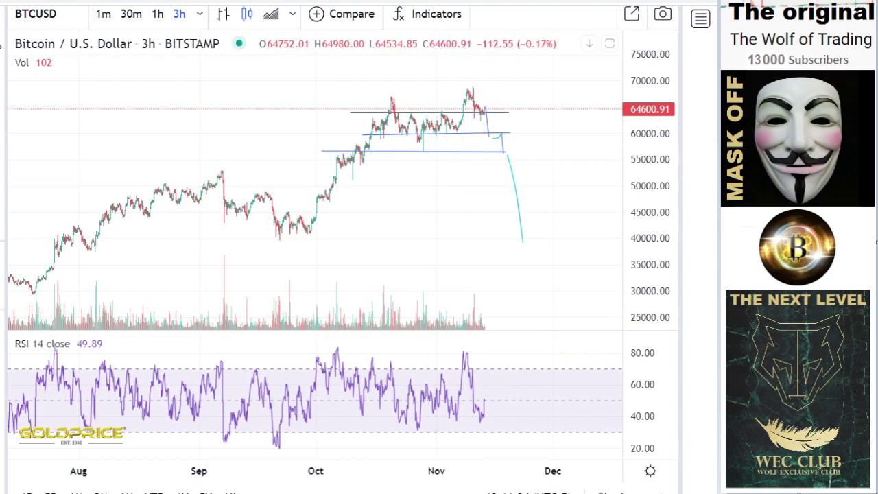
Draw two rising trend lines: from 55730.87 to about 73169 along the highs, and from 50790.07 to 66484.38 along the lows.
left_click_drag(428, 268, 427, 287)
scroll(429, 272, "up", 1)
scroll(428, 272, "up", 5)
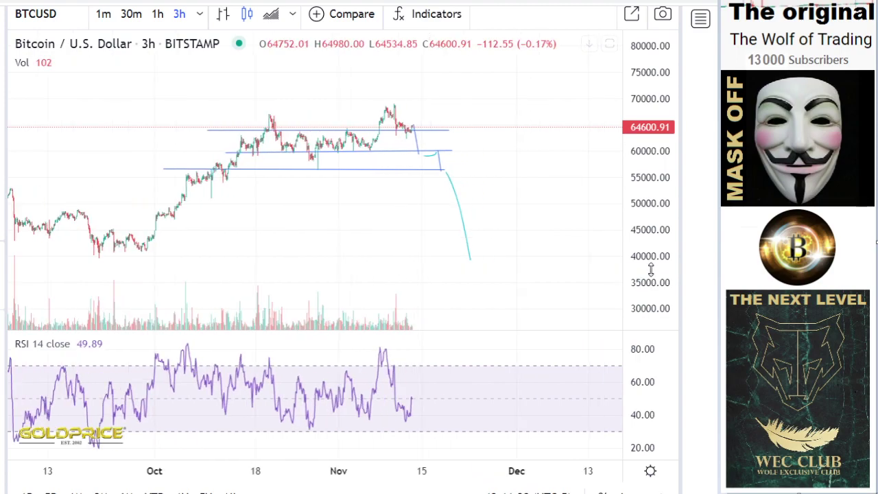
left_click_drag(543, 195, 577, 301)
scroll(559, 287, "up", 3)
left_click(2, 47)
left_click(20, 44)
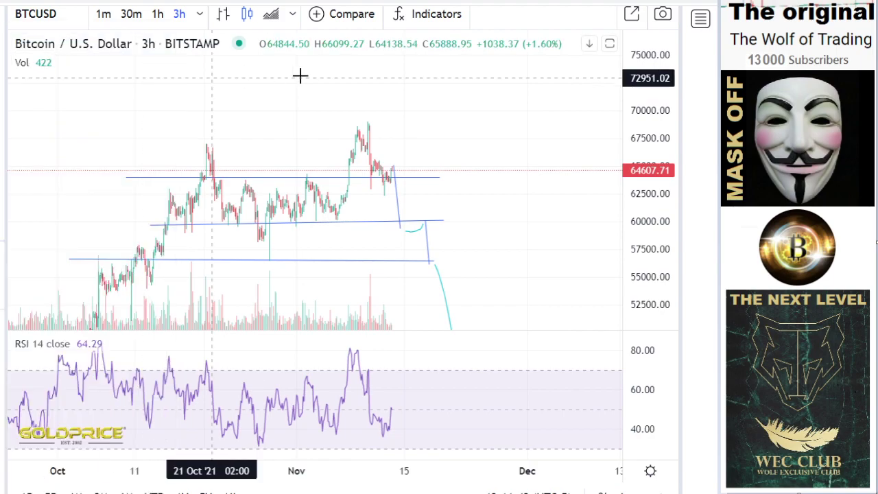
left_click(79, 268)
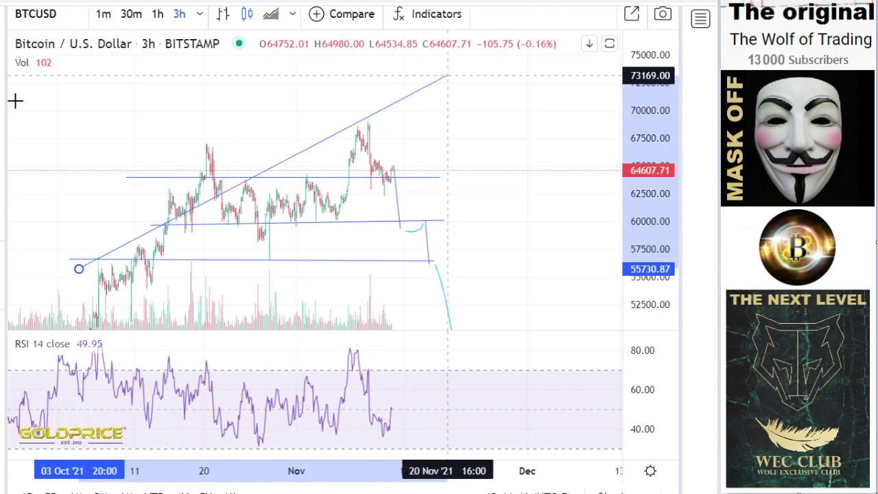
left_click(447, 76)
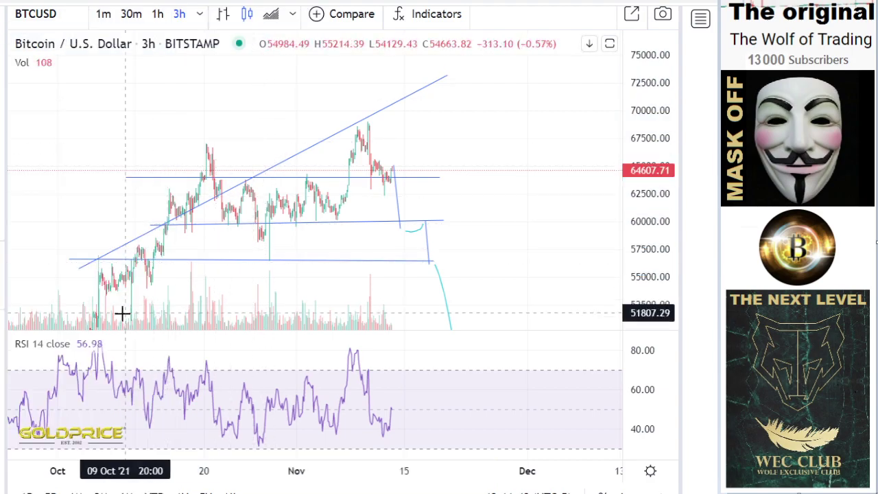
left_click(106, 324)
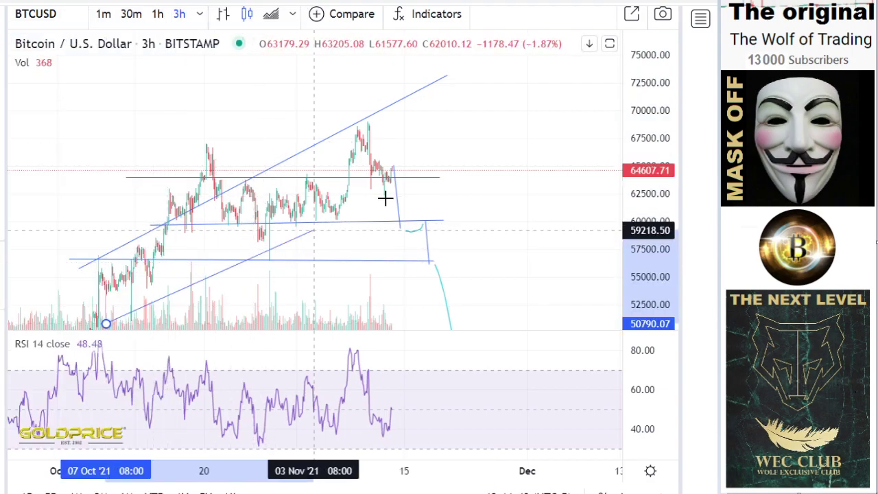
left_click(479, 150)
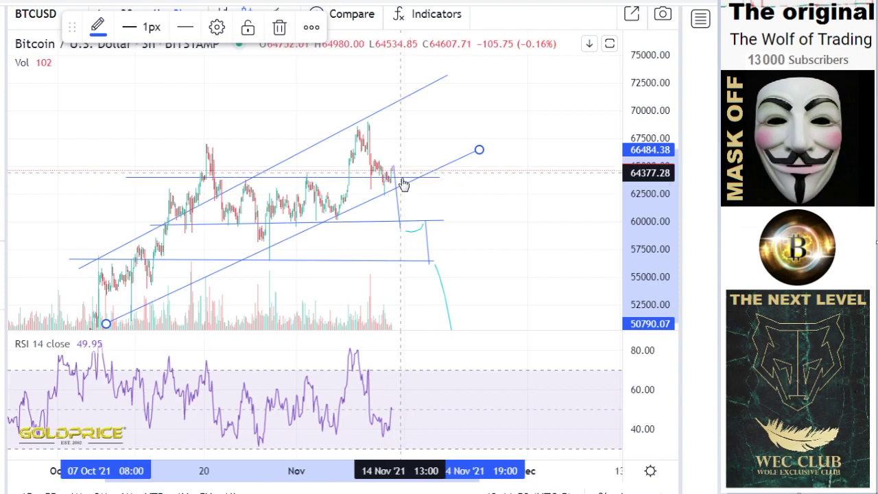
Brush an upward curve from the current price near 63,700 to the rising upper trend line at about 72,800.
left_click(2, 105)
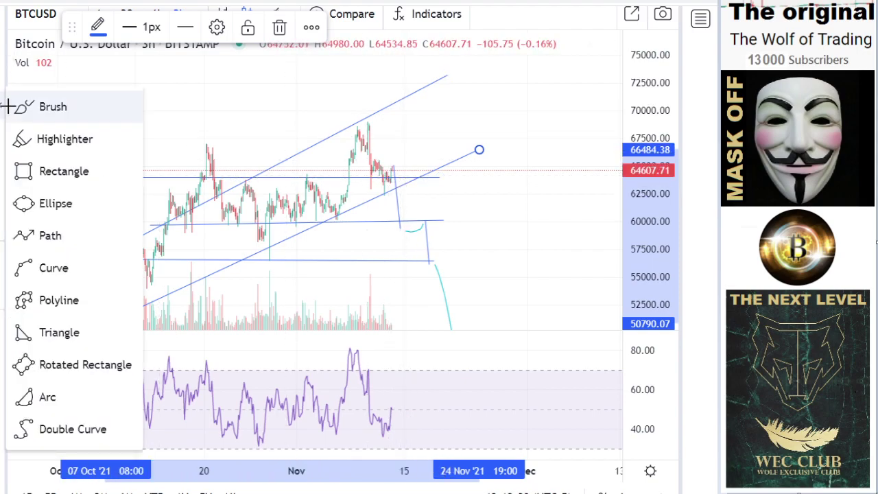
left_click(7, 105)
mouse_move(399, 180)
left_mouse_down()
mouse_move(447, 124)
mouse_move(450, 79)
left_mouse_up()
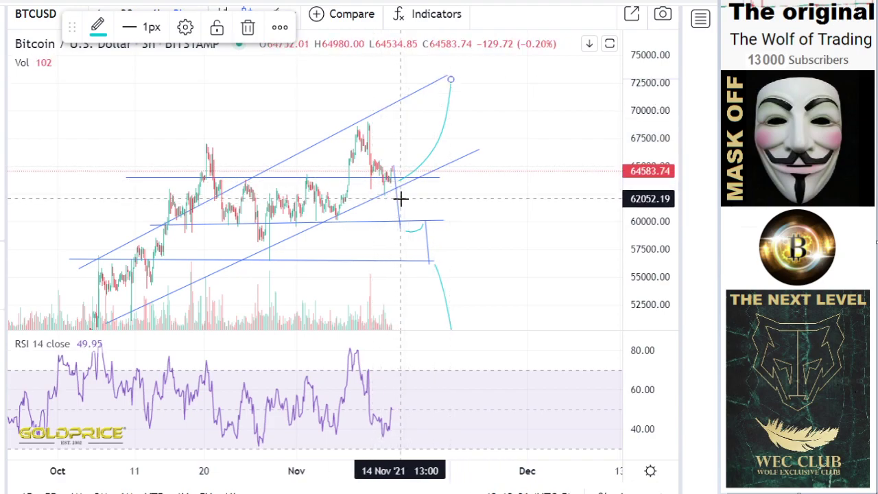
left_click_drag(643, 186, 621, 245)
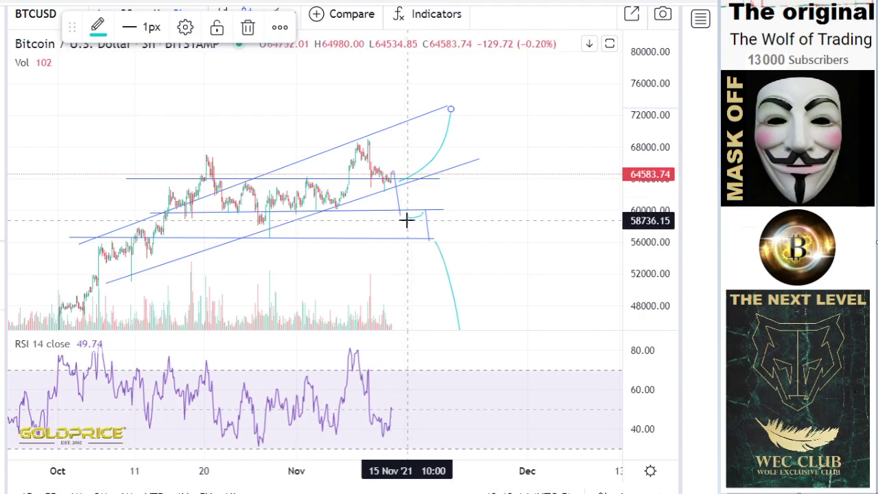
scroll(406, 220, "down", 1)
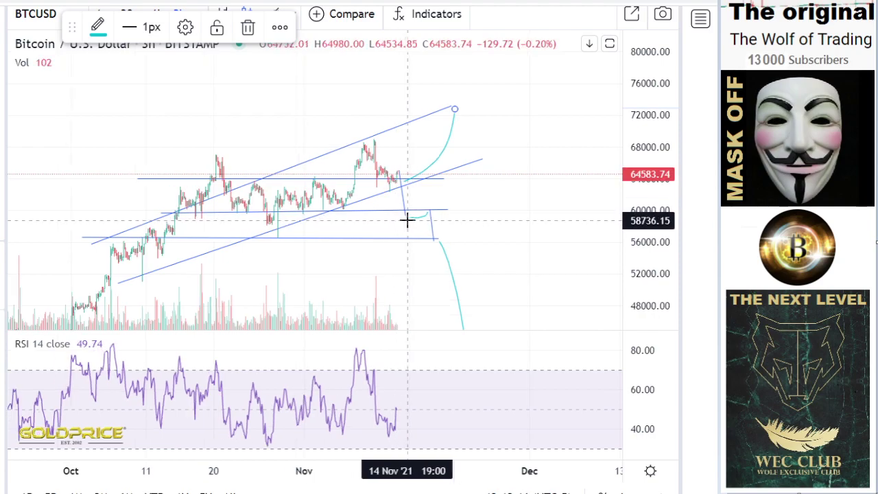
scroll(407, 219, "down", 1)
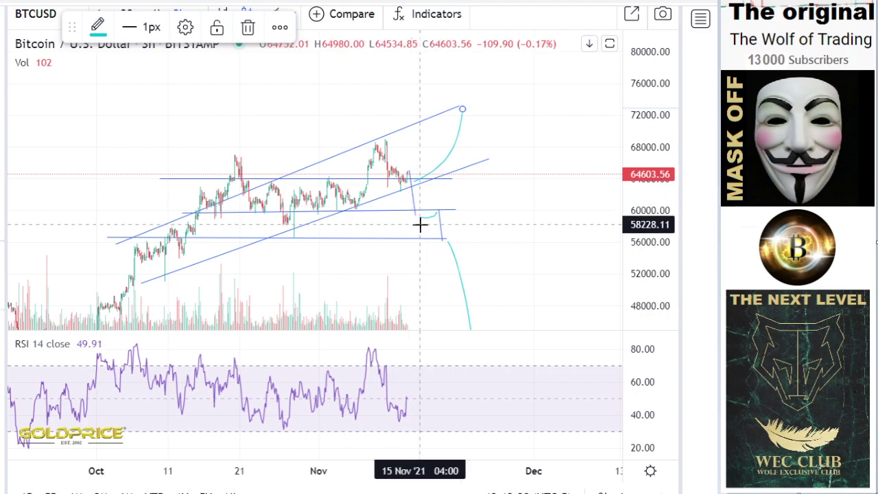
left_click_drag(638, 295, 633, 220)
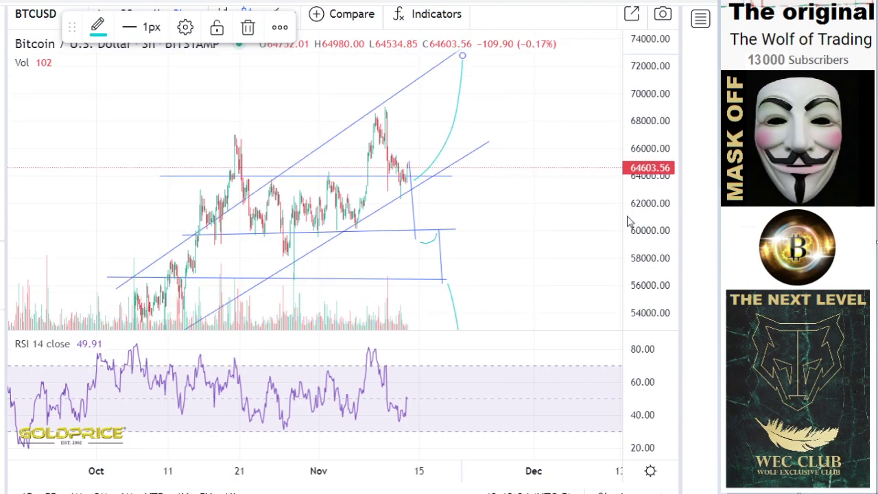
Brush scribbled circles around the steep downward curve's start near 55,000 and its end near 39,000.
left_click_drag(466, 213, 306, 205)
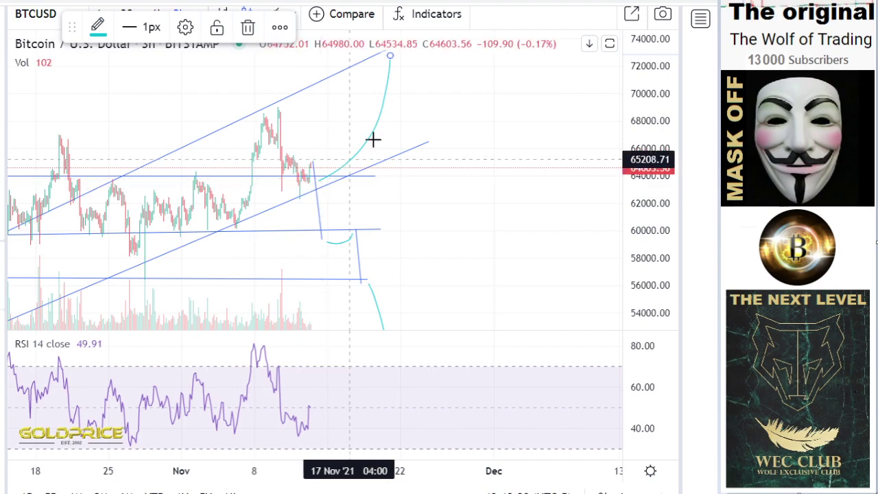
scroll(386, 133, "down", 4)
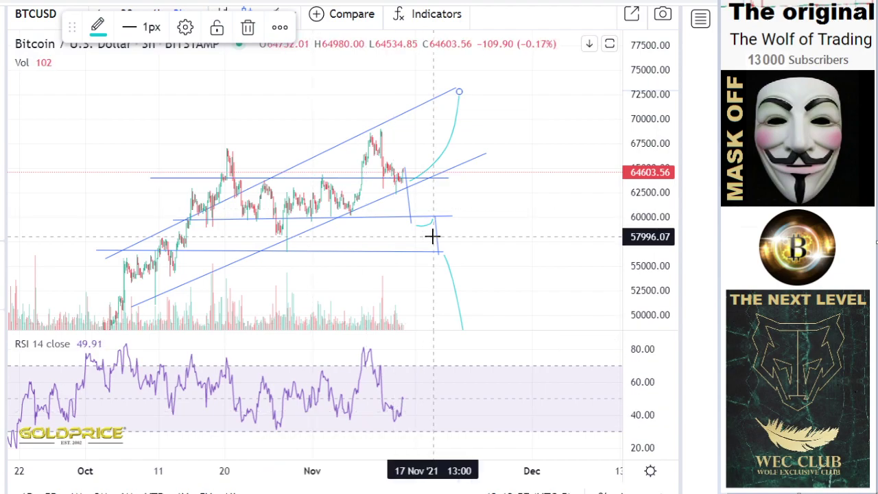
scroll(433, 236, "down", 2)
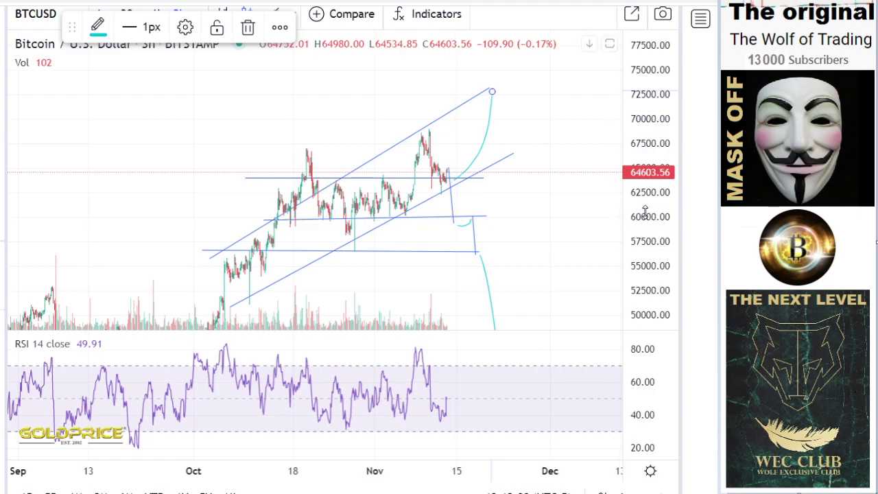
left_click_drag(645, 211, 644, 273)
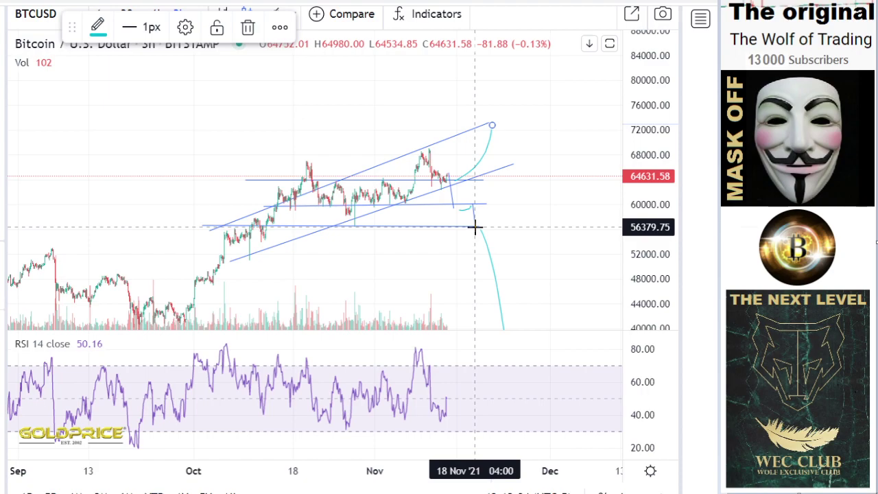
scroll(474, 227, "down", 5)
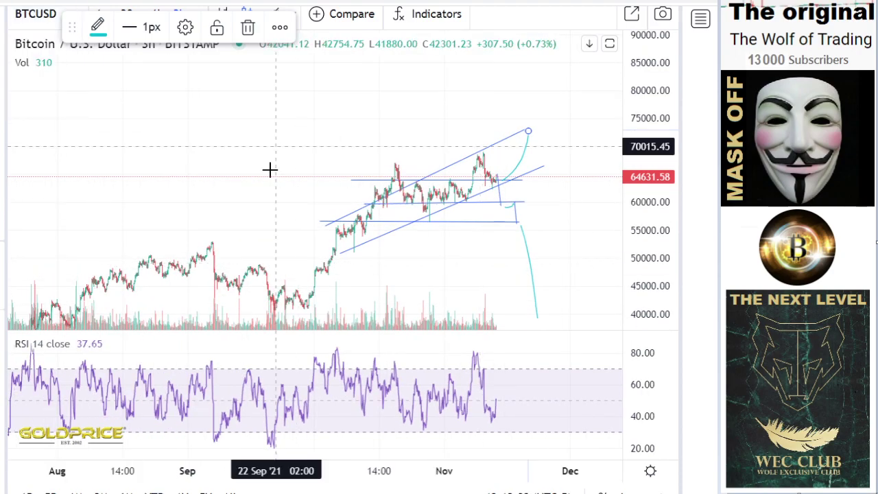
left_click_drag(221, 143, 156, 124)
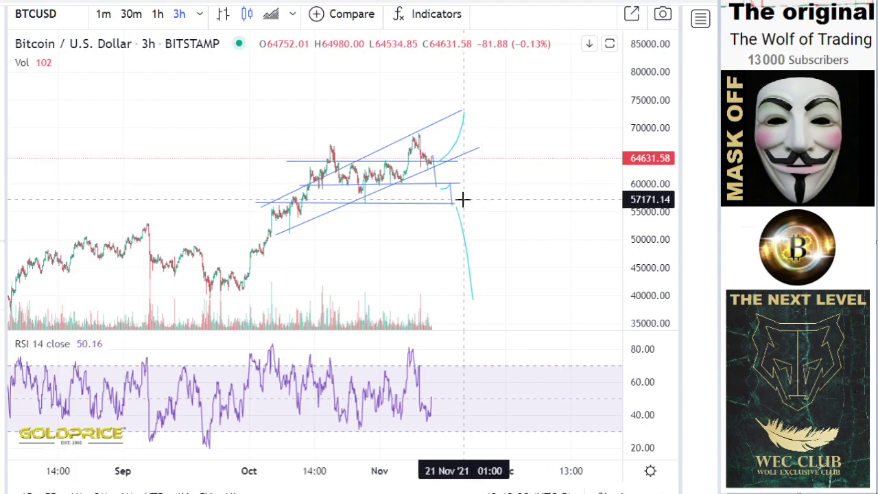
mouse_move(447, 198)
left_mouse_down()
mouse_move(469, 226)
mouse_move(453, 207)
mouse_move(467, 206)
mouse_move(451, 217)
mouse_move(453, 200)
mouse_move(455, 218)
left_mouse_up()
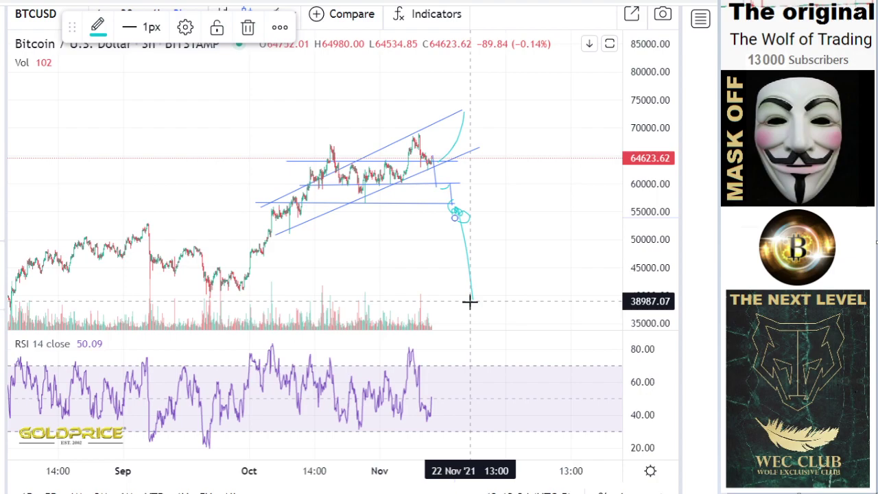
mouse_move(459, 304)
left_mouse_down()
mouse_move(471, 298)
mouse_move(465, 288)
left_mouse_up()
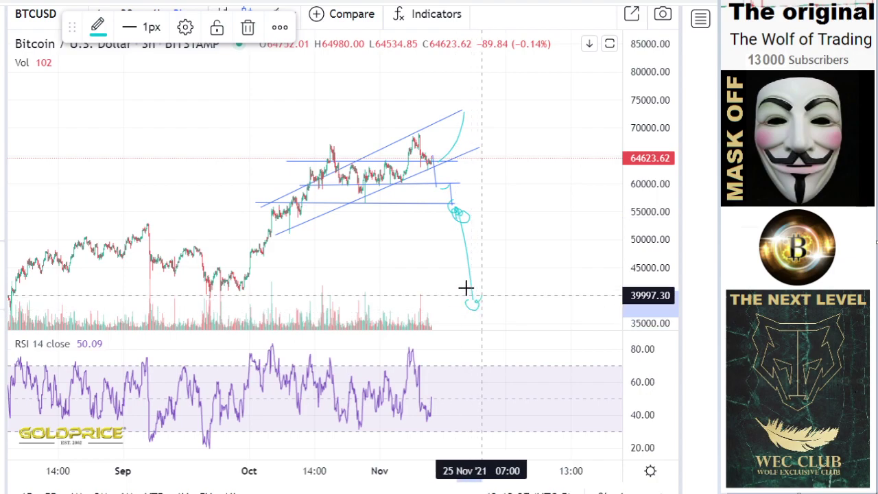
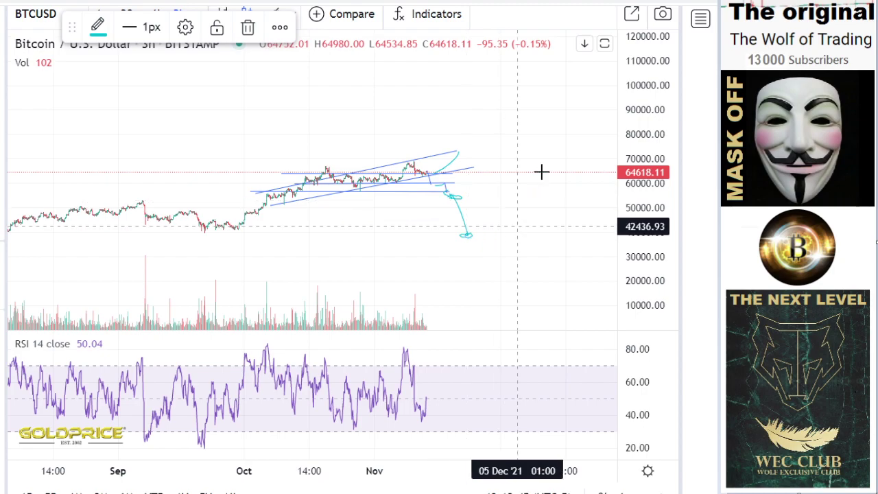
Draw a nearly horizontal trend line from 40128.79 on 22 Jul '21 to 39799.05 on 06 Dec '21.
scroll(556, 213, "down", 3)
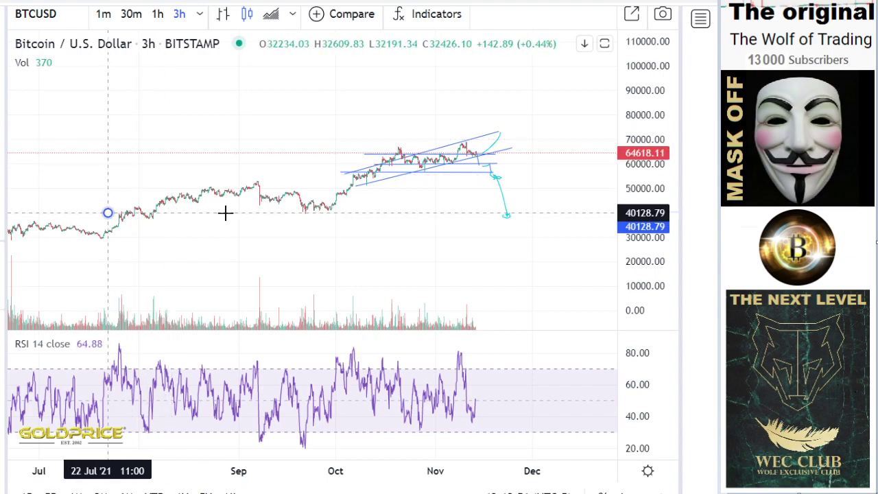
left_click_drag(537, 214, 552, 213)
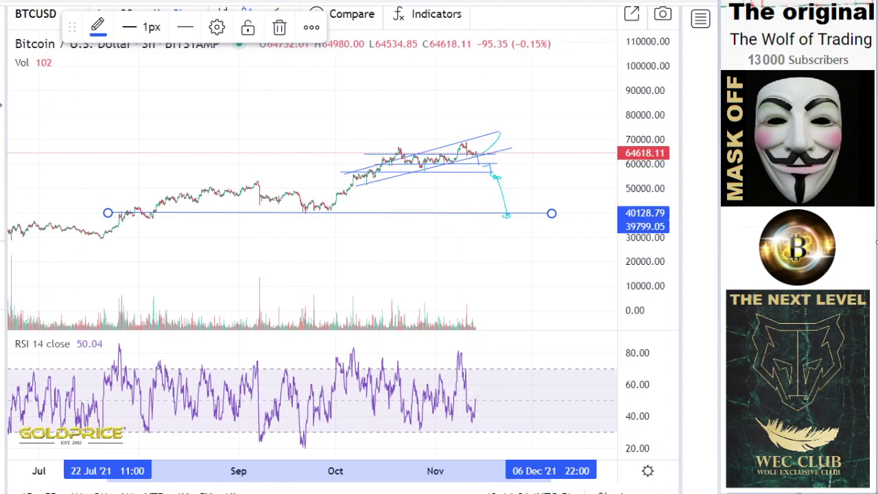
Brush a rebound from the circled low near 39,000 up to about 49,000, followed by a drop to about 16,000.
left_click(3, 105)
left_click(31, 105)
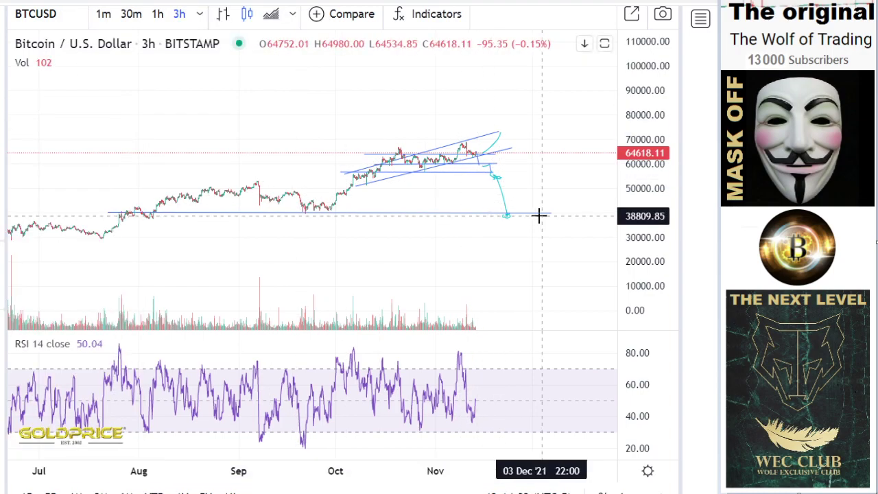
left_click_drag(506, 216, 541, 192)
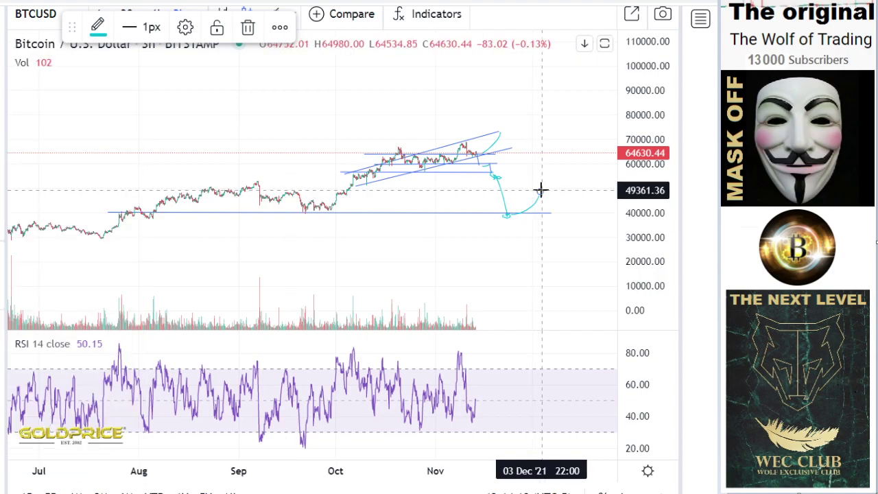
left_click_drag(543, 193, 577, 271)
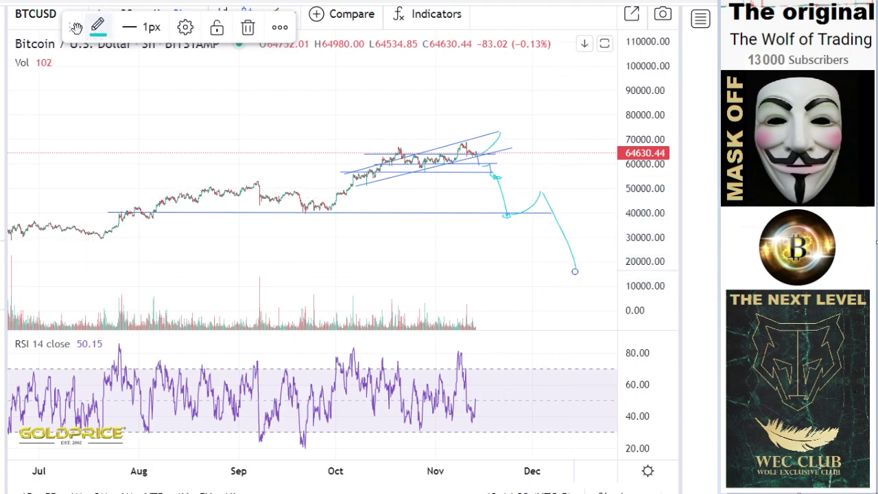
Move the drawing toolbar off the interval choices and switch the chart to the 1 day interval.
left_click_drag(76, 27, 107, 75)
left_click(198, 14)
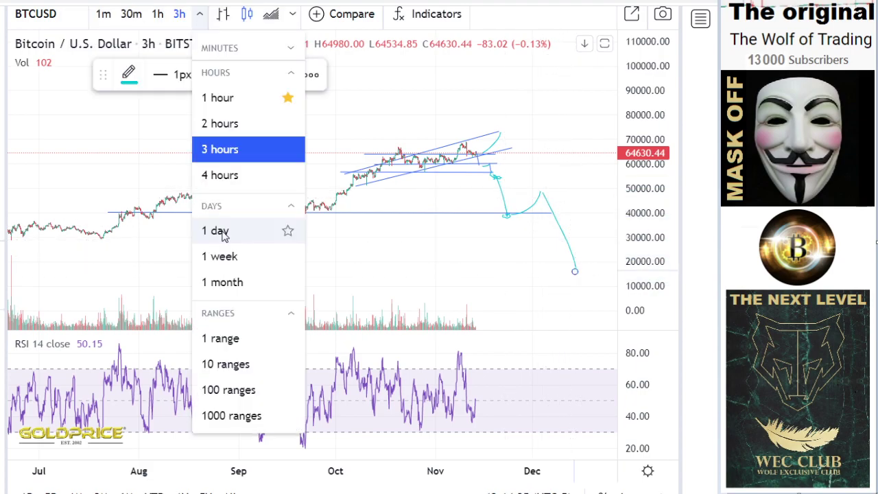
left_click(224, 233)
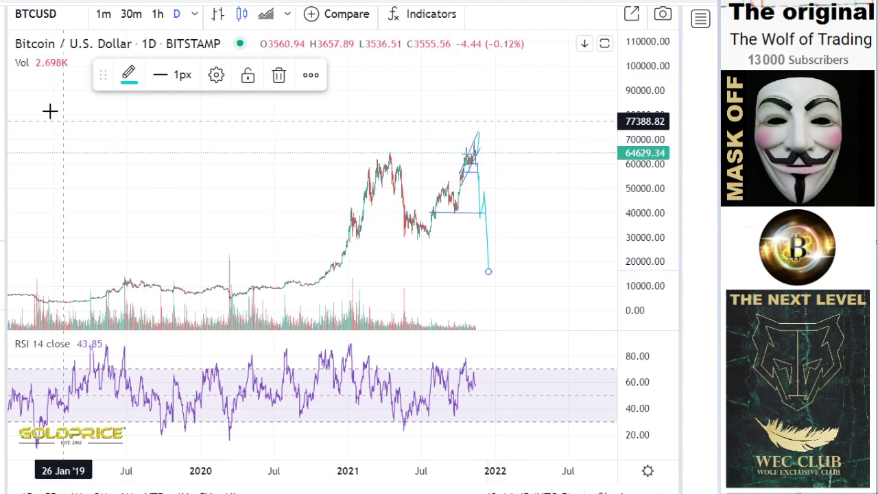
Draw a horizontal trend line at 15728.41 from 18 Feb '21 to 24 May '22.
left_click(9, 46)
left_click(17, 46)
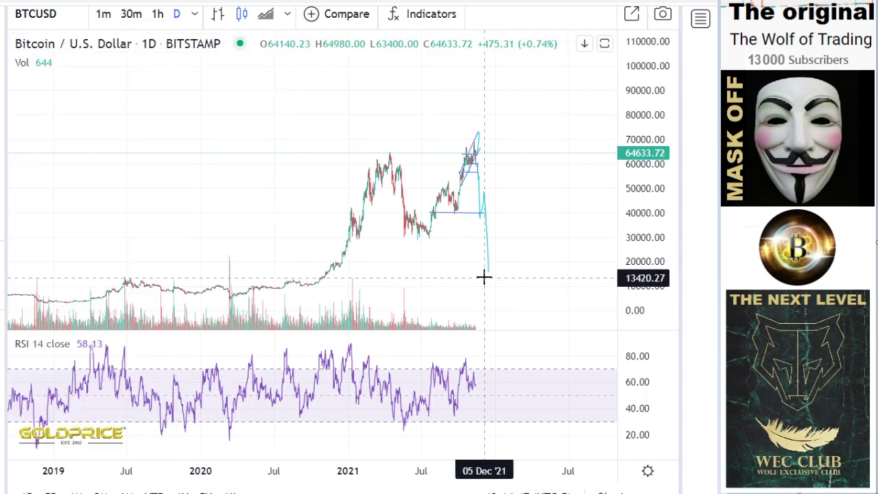
left_click(368, 272)
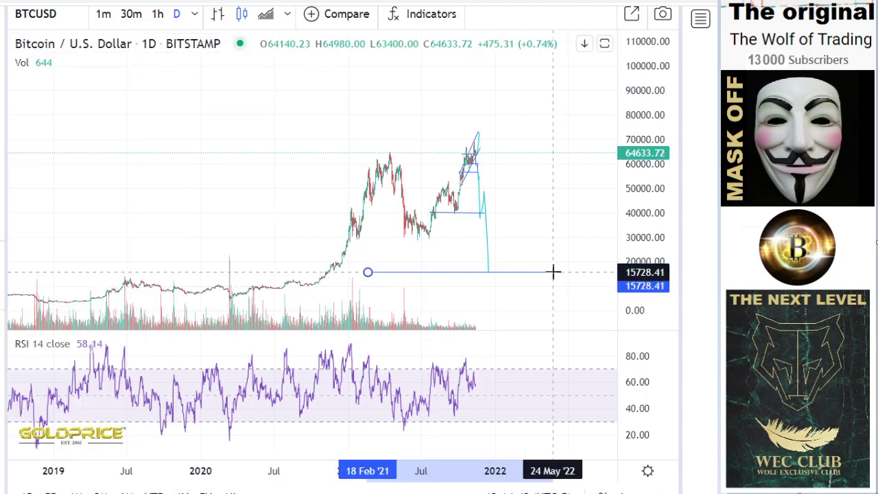
left_click(553, 273)
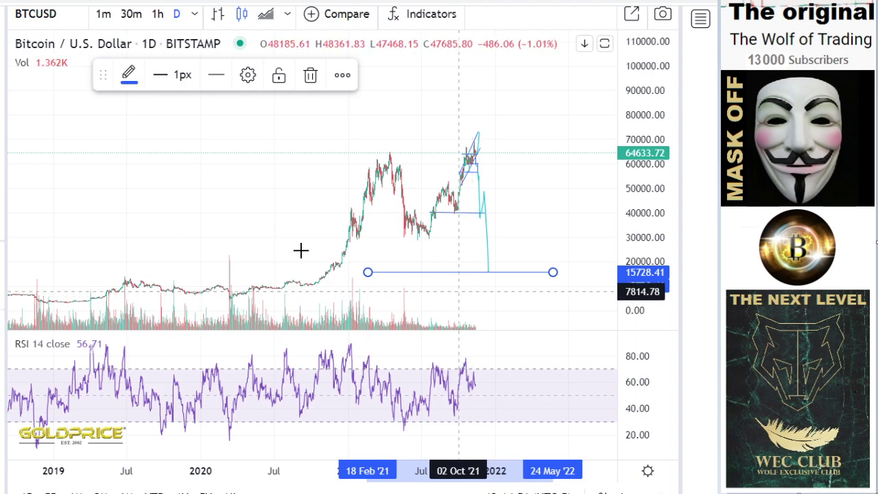
Draw a slightly falling trend line from 8803.98 on 19 Sep '19 to 7485.04 on 31 Jul '22.
left_click(4, 46)
left_click(25, 43)
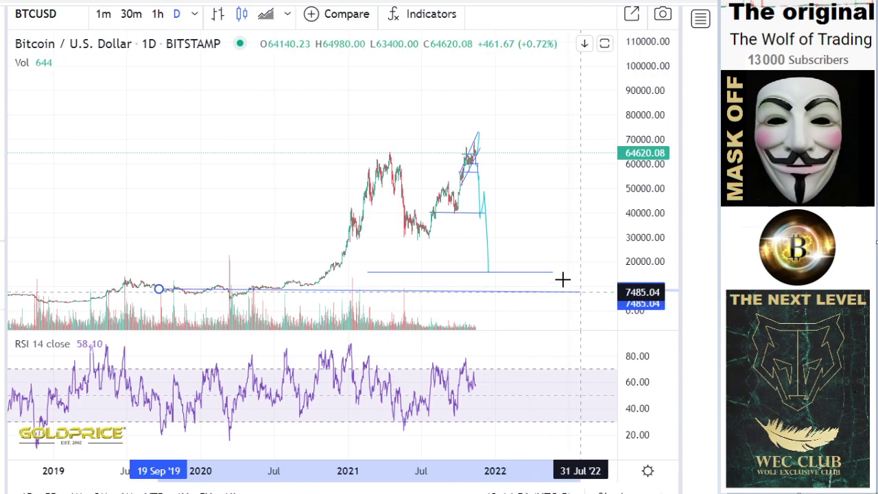
left_click(581, 292)
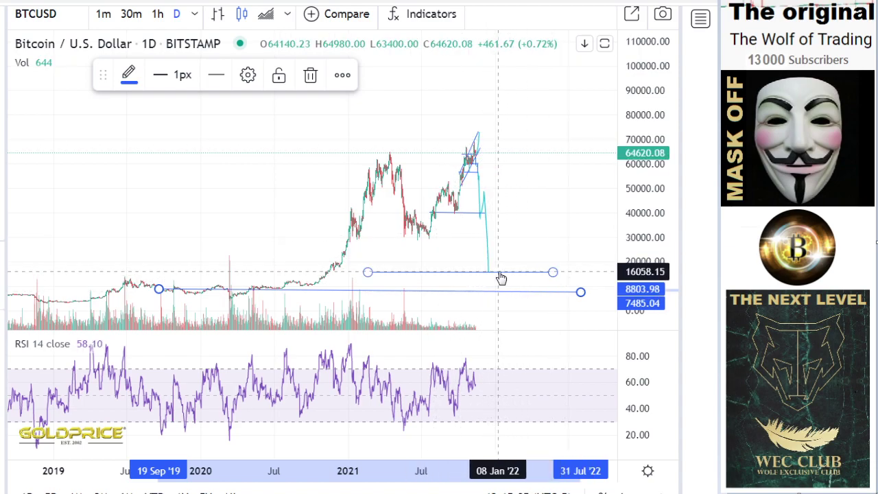
Brush an alternative sideways path from the 40,000 support line that turns up to about 47,000.
scroll(501, 278, "up", 5)
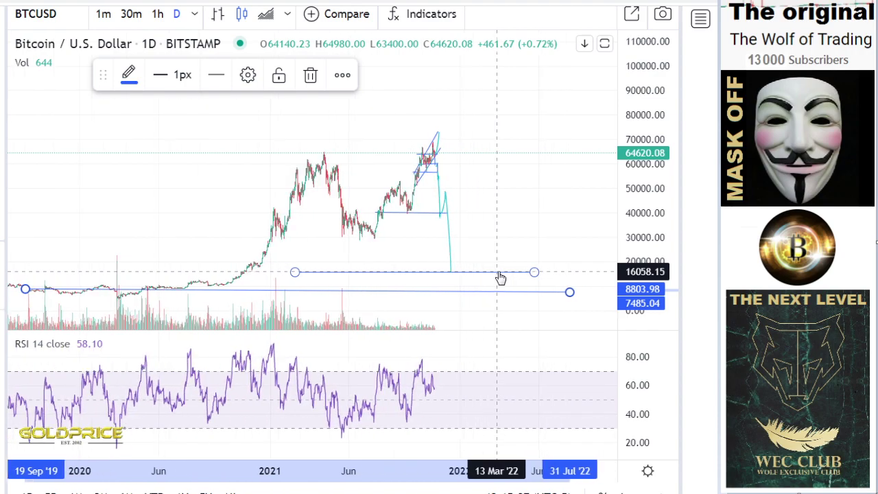
scroll(397, 249, "up", 2)
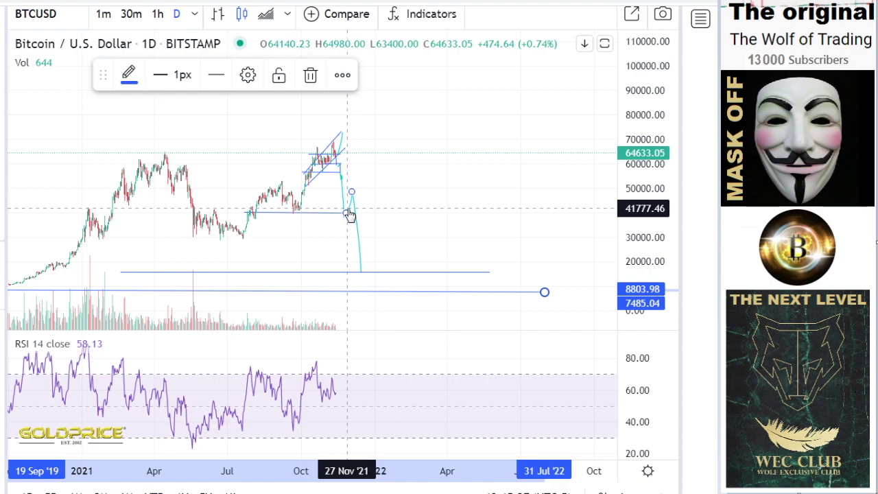
left_click(2, 105)
left_click(27, 107)
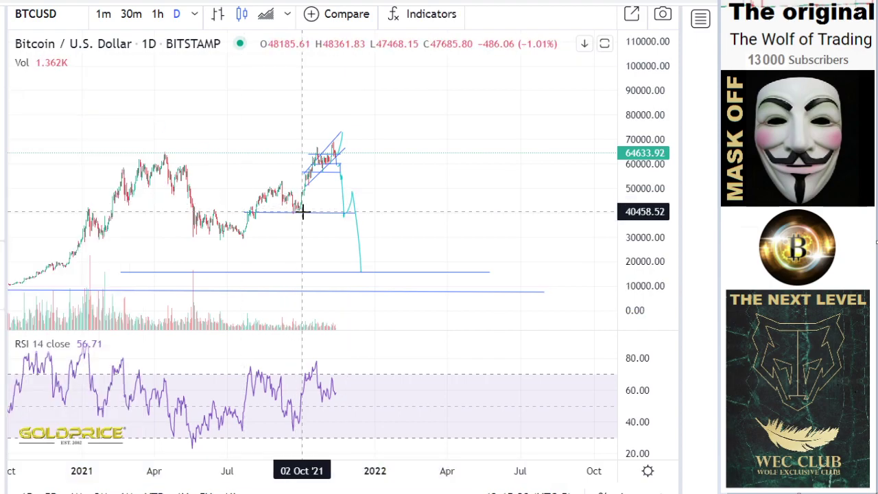
mouse_move(344, 213)
left_mouse_down()
mouse_move(359, 203)
mouse_move(365, 214)
left_mouse_up()
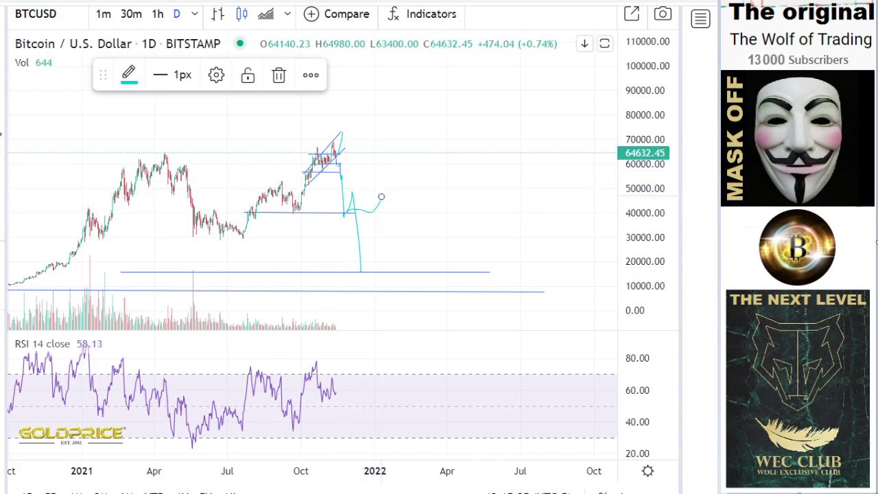
Brush a steep drop from the end of the alternative path down to the lowest trend line.
left_click(2, 105)
left_click(38, 106)
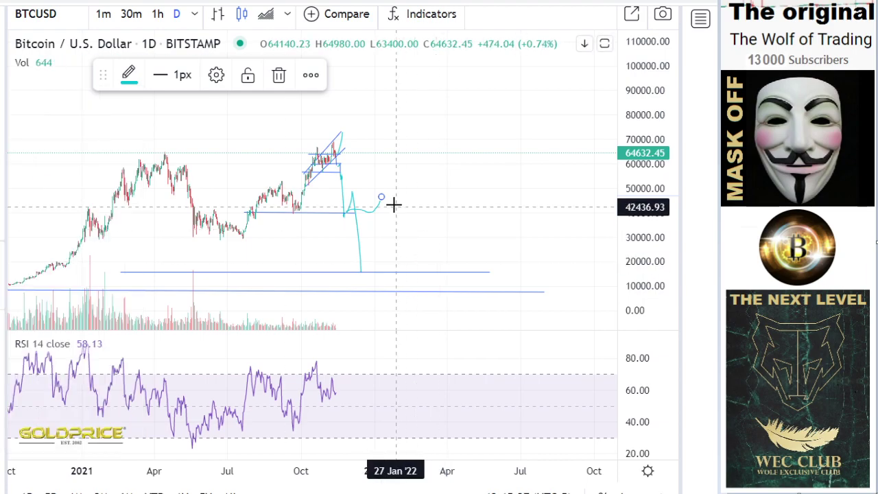
left_click_drag(384, 195, 401, 291)
scroll(401, 264, "down", 3)
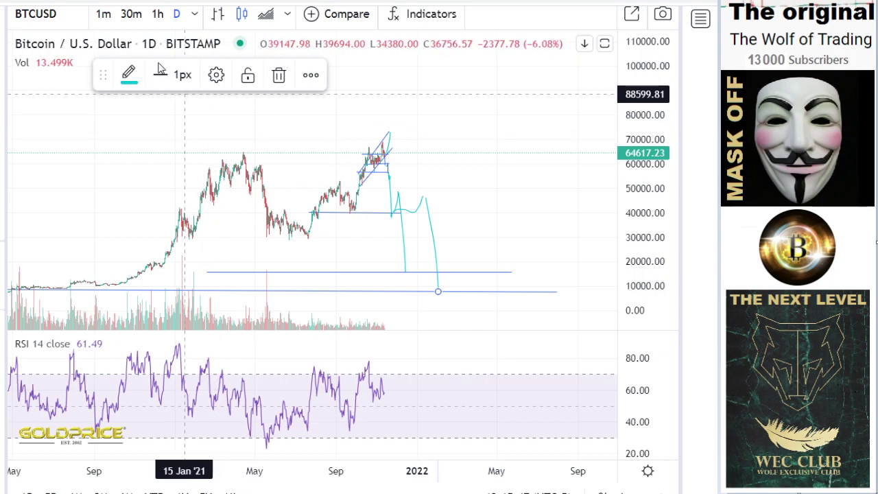
Switch the chart to the 30-minute interval and stretch the price scale to about 57,500 to 68,000.
left_click(144, 20)
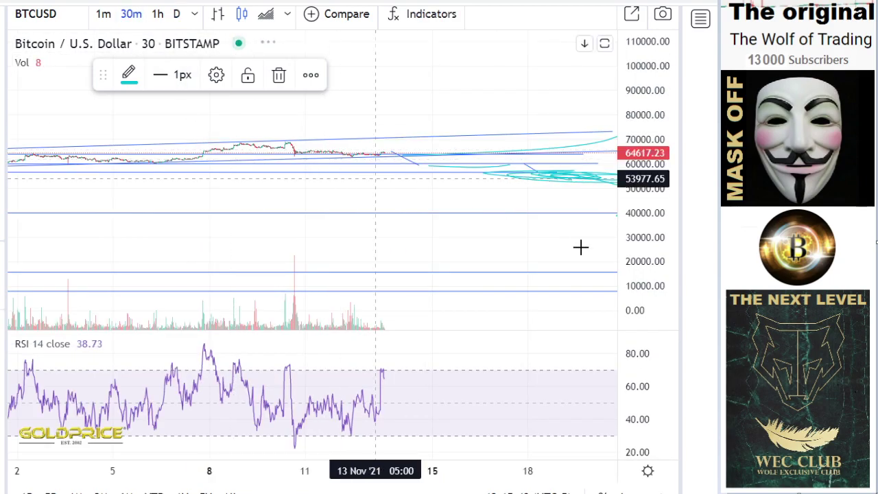
left_click_drag(646, 266, 564, 118)
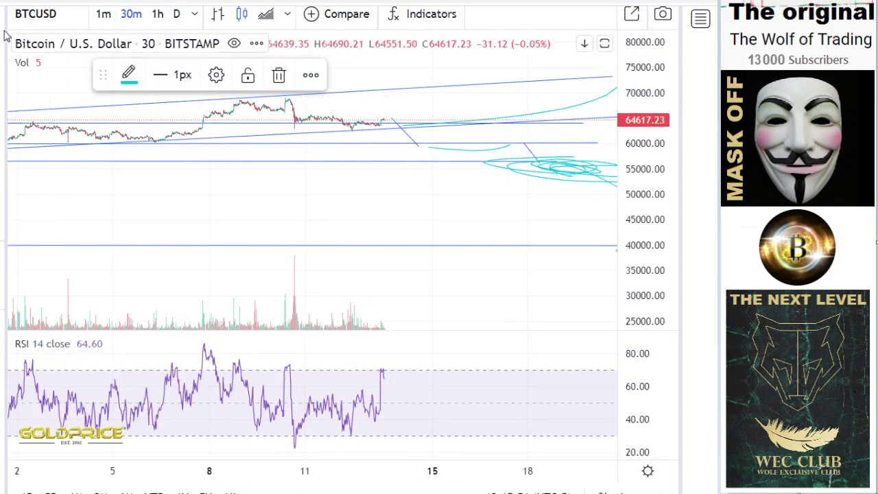
left_click_drag(300, 282, 328, 332)
left_click_drag(632, 270, 637, 52)
left_click_drag(642, 237, 642, 130)
left_click_drag(526, 210, 534, 225)
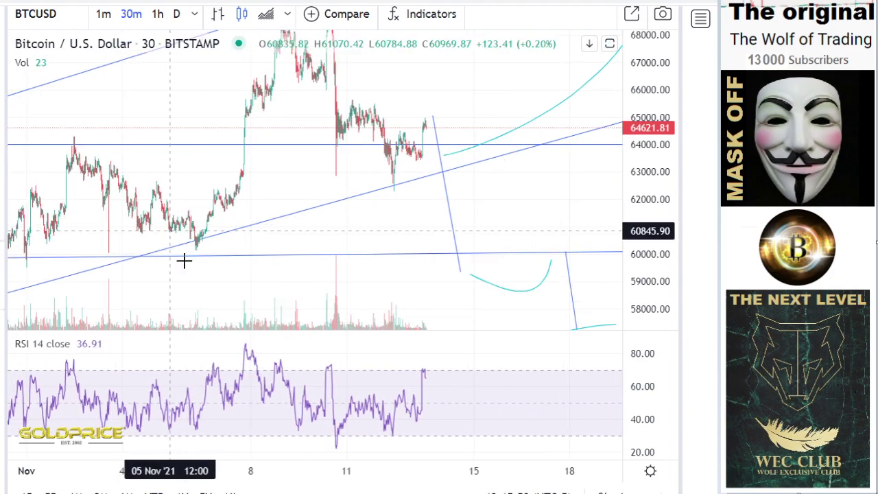
Examine the recent price action against the rising lower trend line, the 60,000 support and the projected drop.
scroll(288, 225, "down", 3)
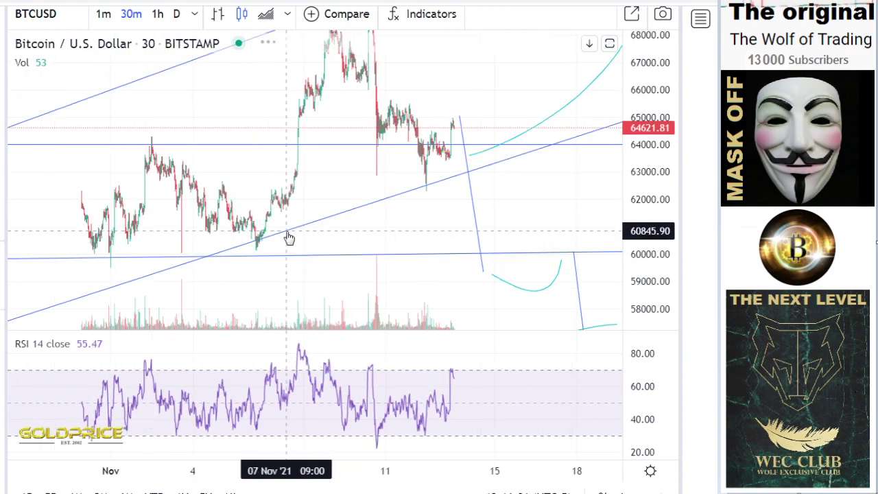
scroll(280, 247, "down", 1)
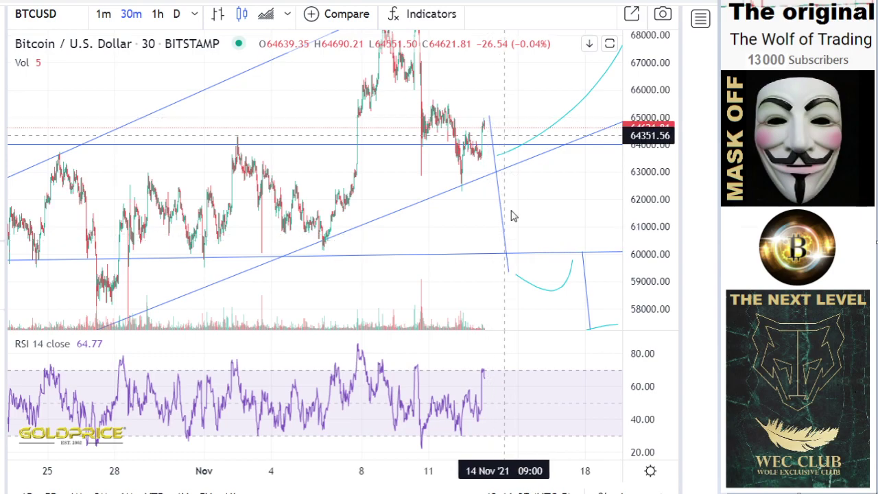
scroll(518, 260, "right", 5)
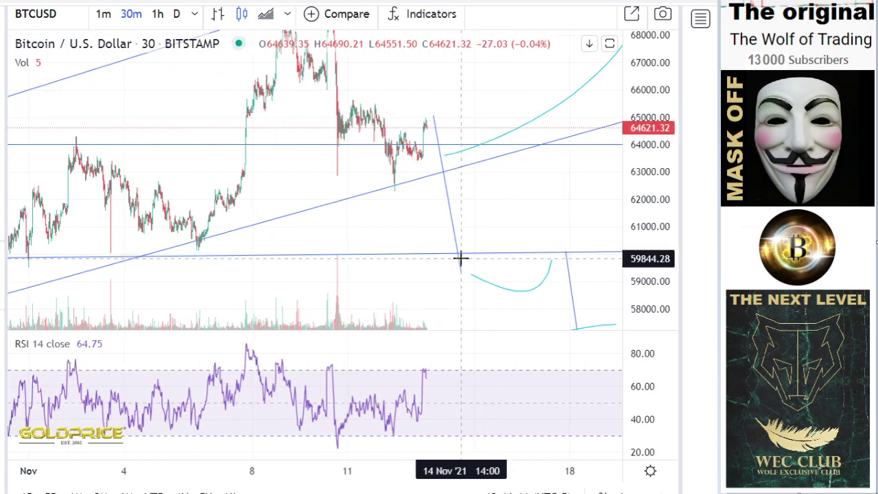
scroll(460, 258, "down", 5)
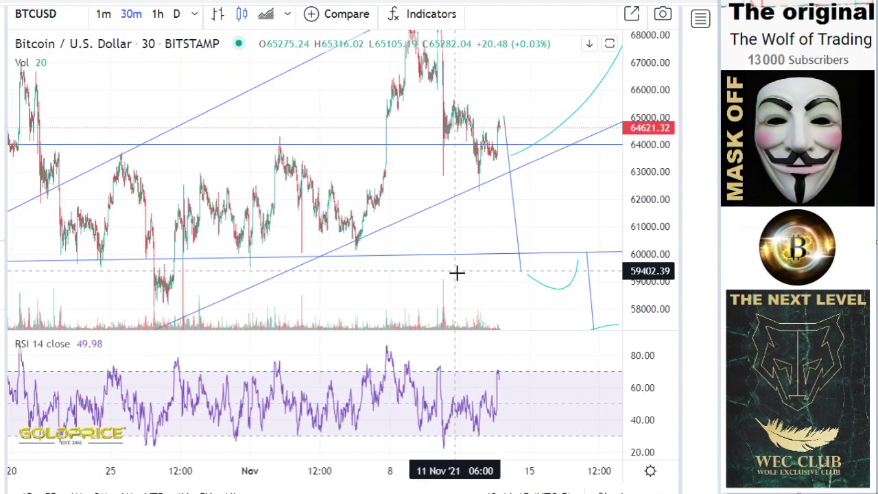
left_click_drag(411, 268, 306, 238)
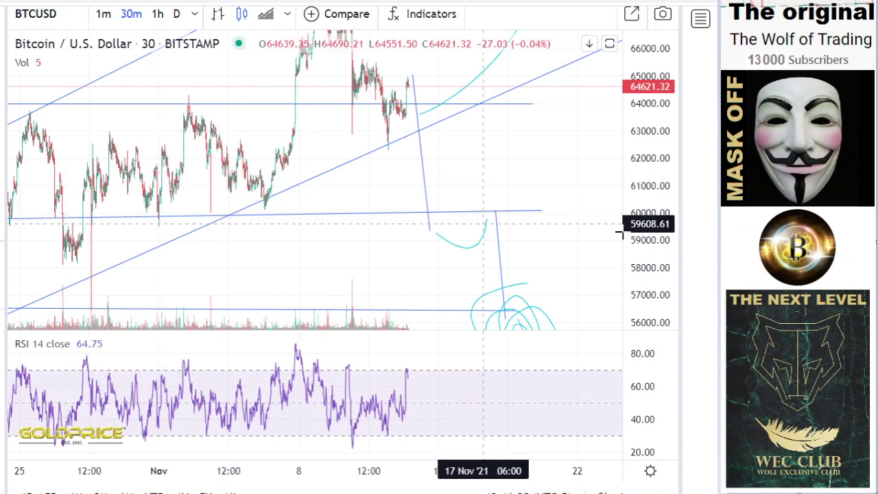
Switch the chart to the 1-hour interval and compress the price scale to about 44,000 to 76,000.
left_click_drag(637, 235, 636, 315)
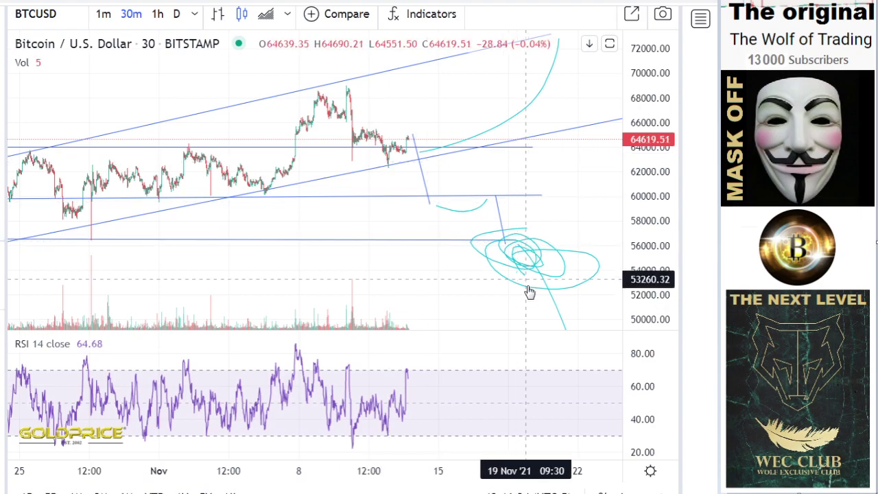
left_click(157, 15)
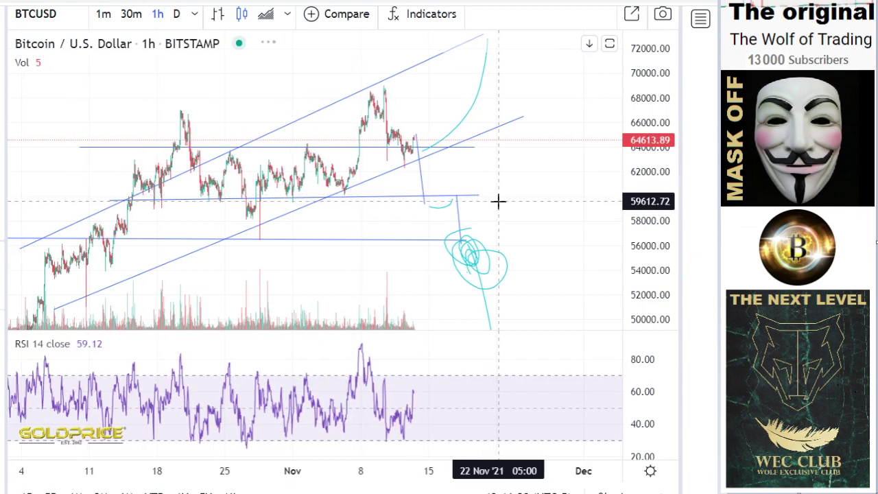
left_click_drag(639, 173, 639, 238)
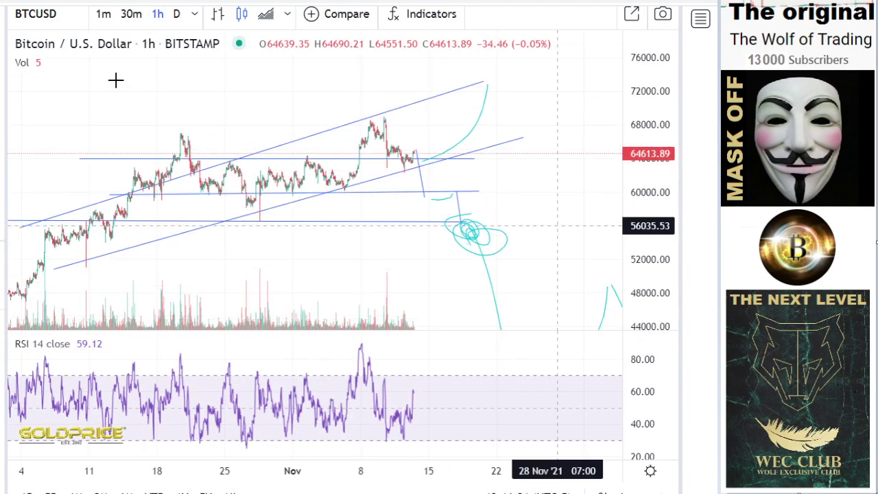
Move the start point of the rising lower channel line to about 49,650 on 06 Oct '21.
left_click(2, 19)
left_click(25, 21)
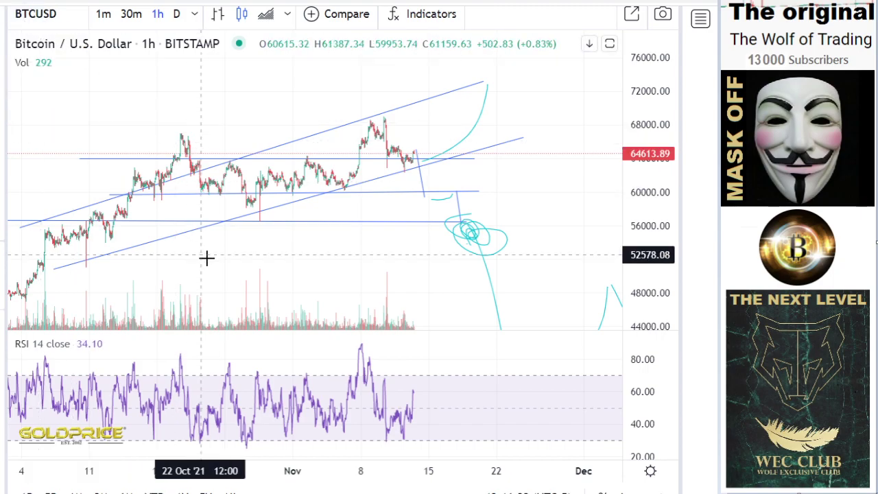
left_click_drag(221, 268, 322, 229)
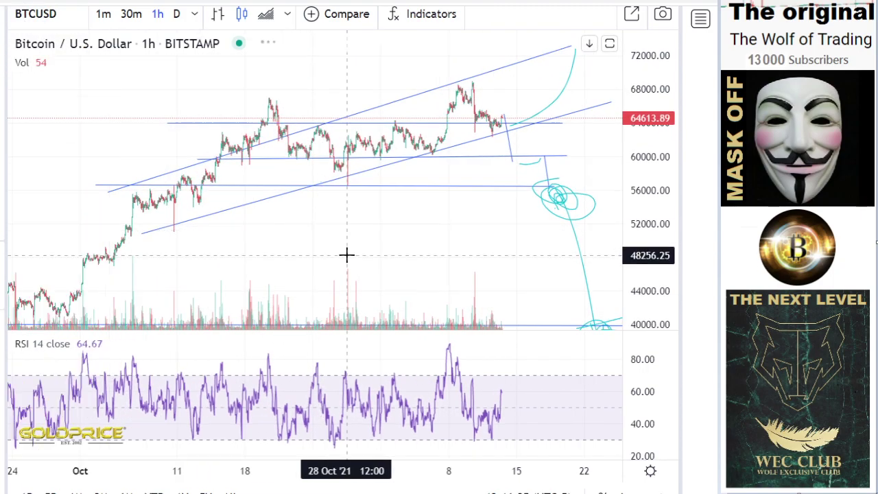
left_click_drag(396, 245, 355, 239)
left_click_drag(649, 196, 652, 243)
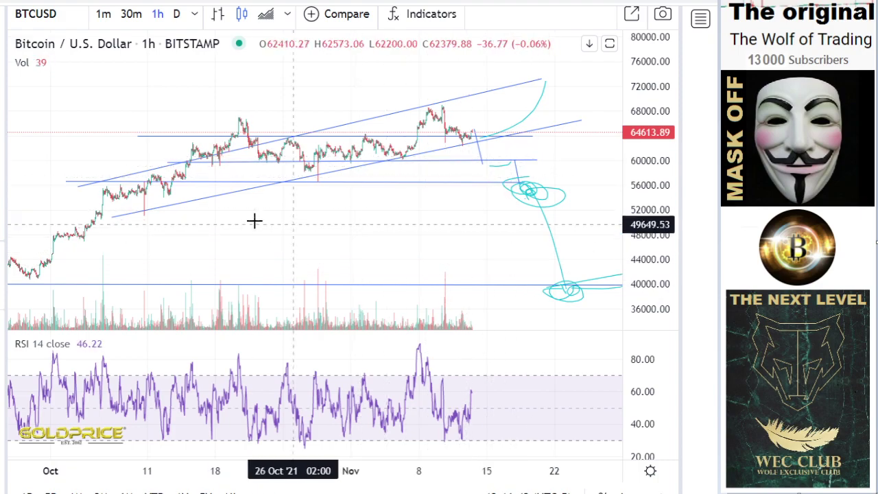
left_click_drag(112, 218, 108, 225)
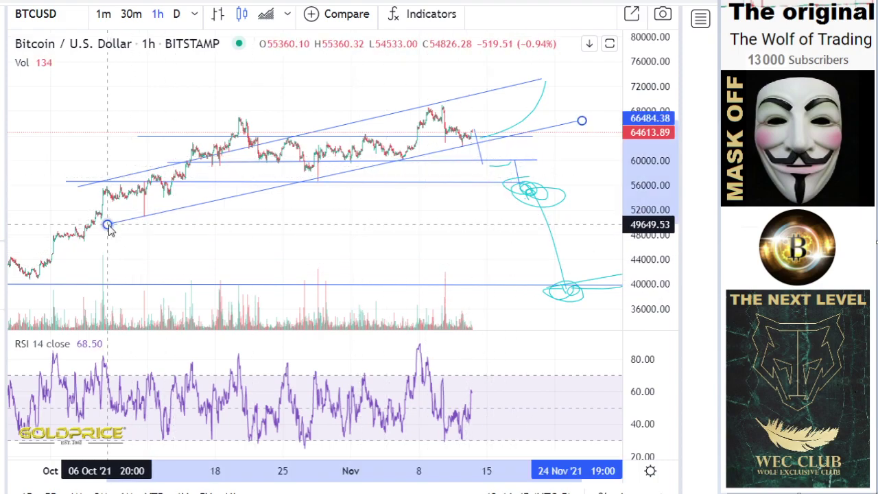